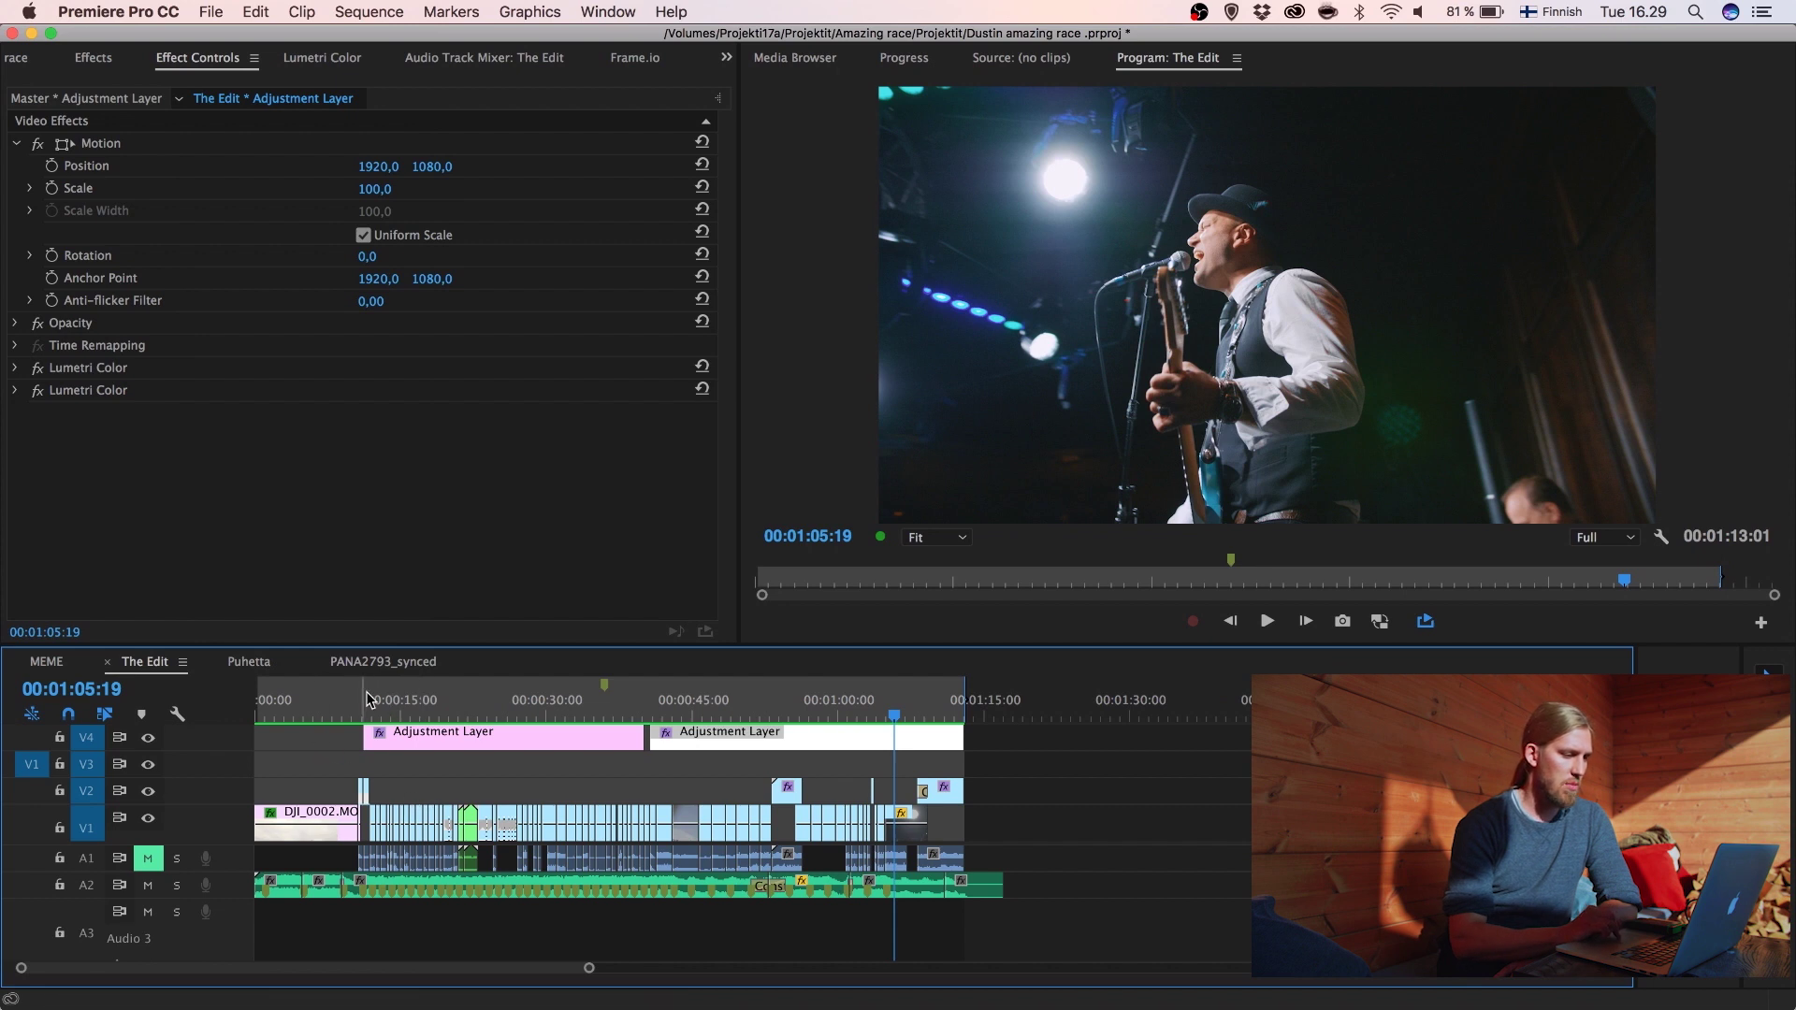
Move the playhead to the meeting room shot at 00:23:13.
left_click_drag(371, 709, 536, 706)
key("Down")
key("Down")
key("Down")
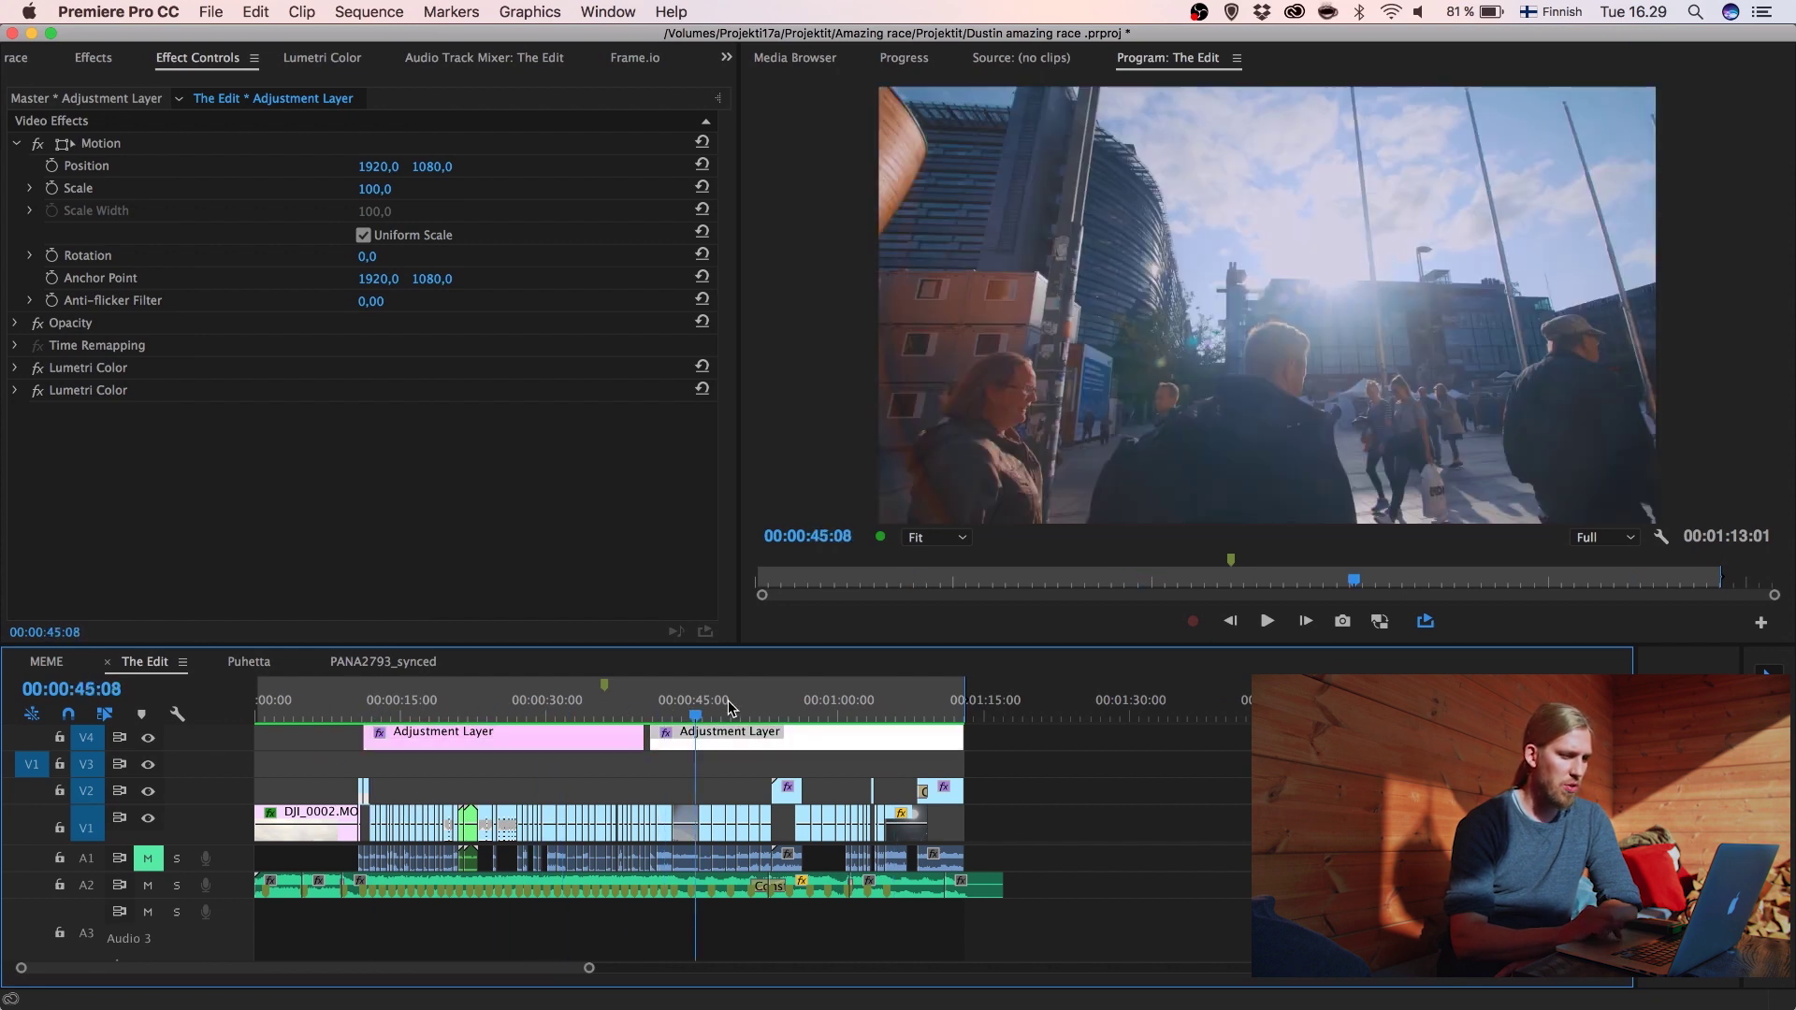
left_click(485, 708)
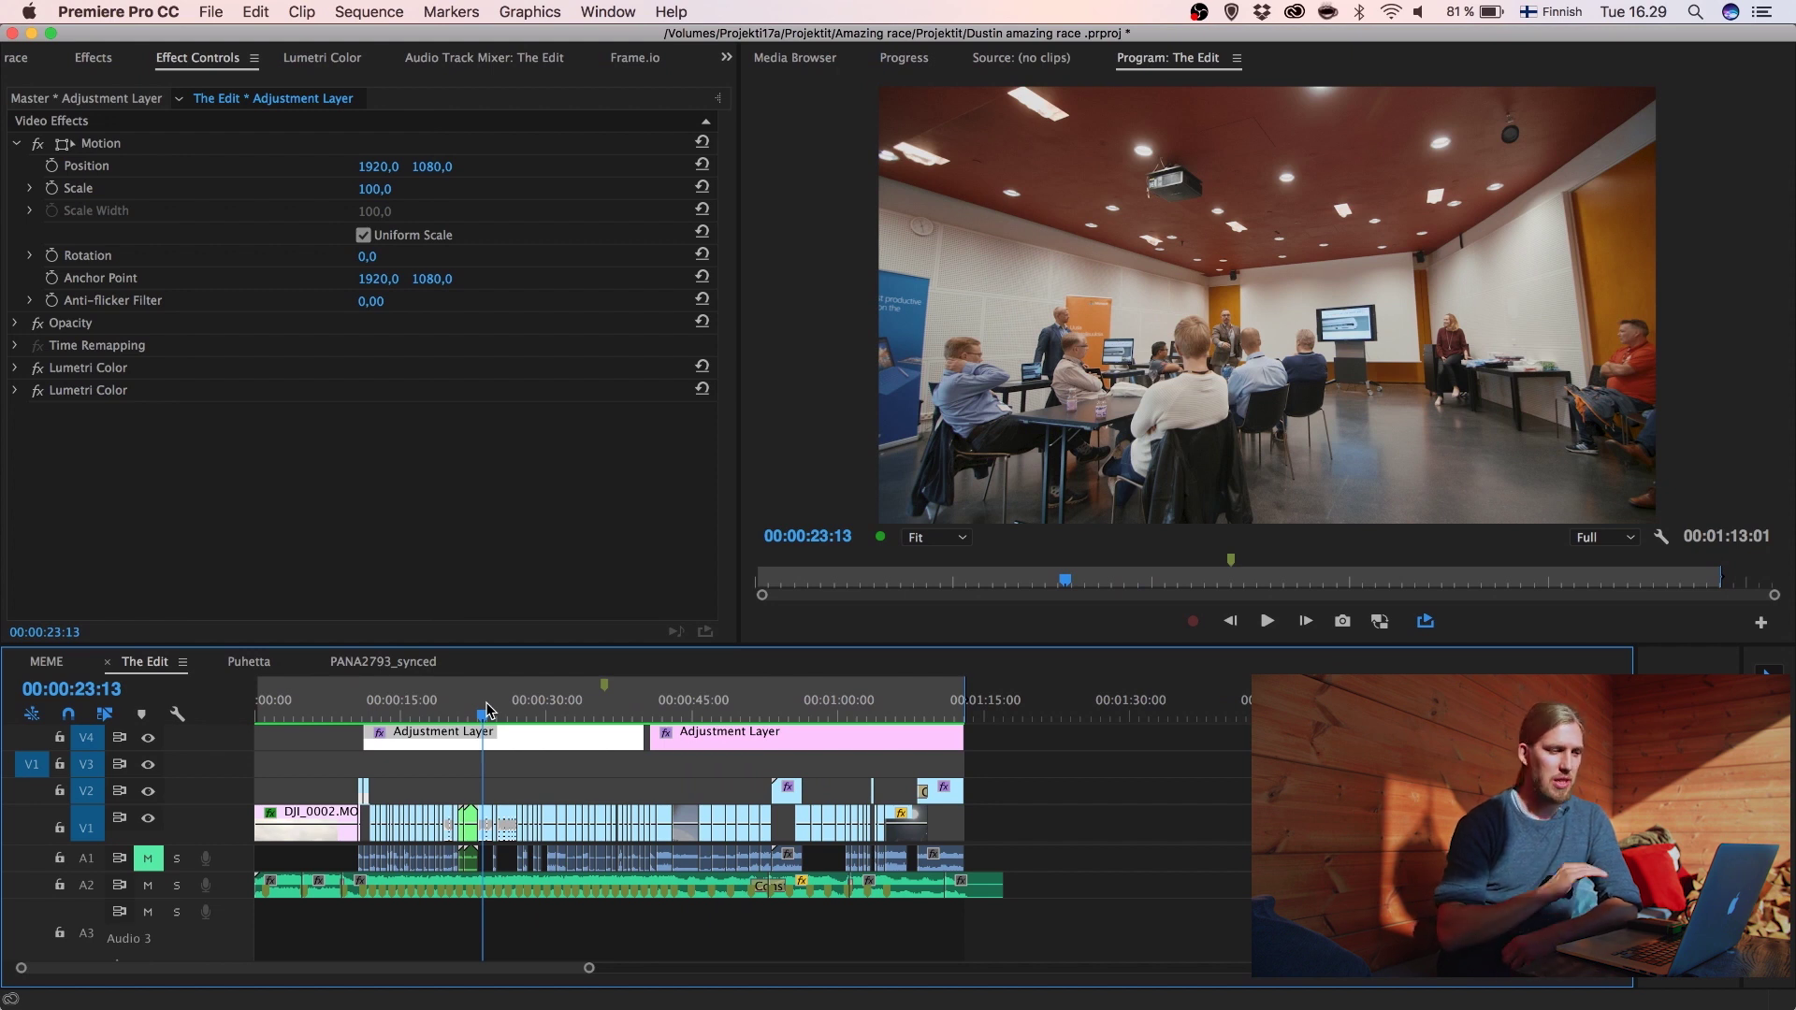
Set up a media export of The Edit with the ProRes output named 'Prores master 2.mov'.
left_click(212, 11)
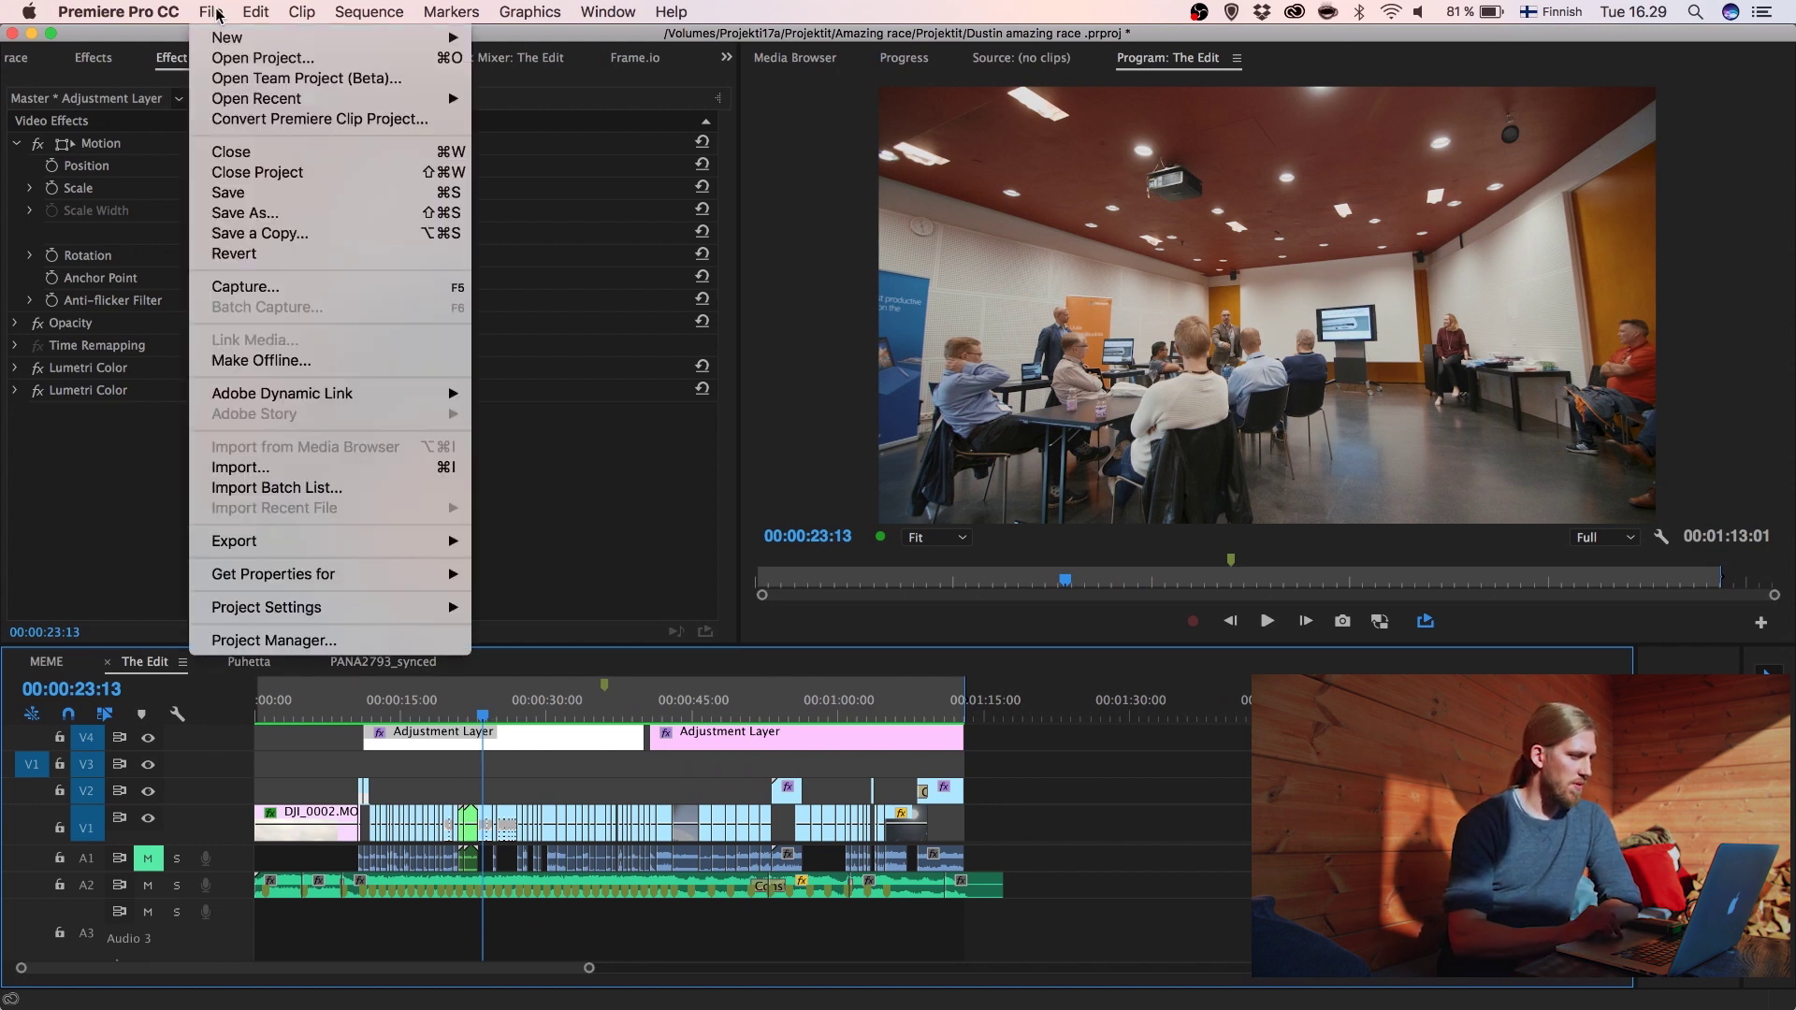
mouse_move(311, 541)
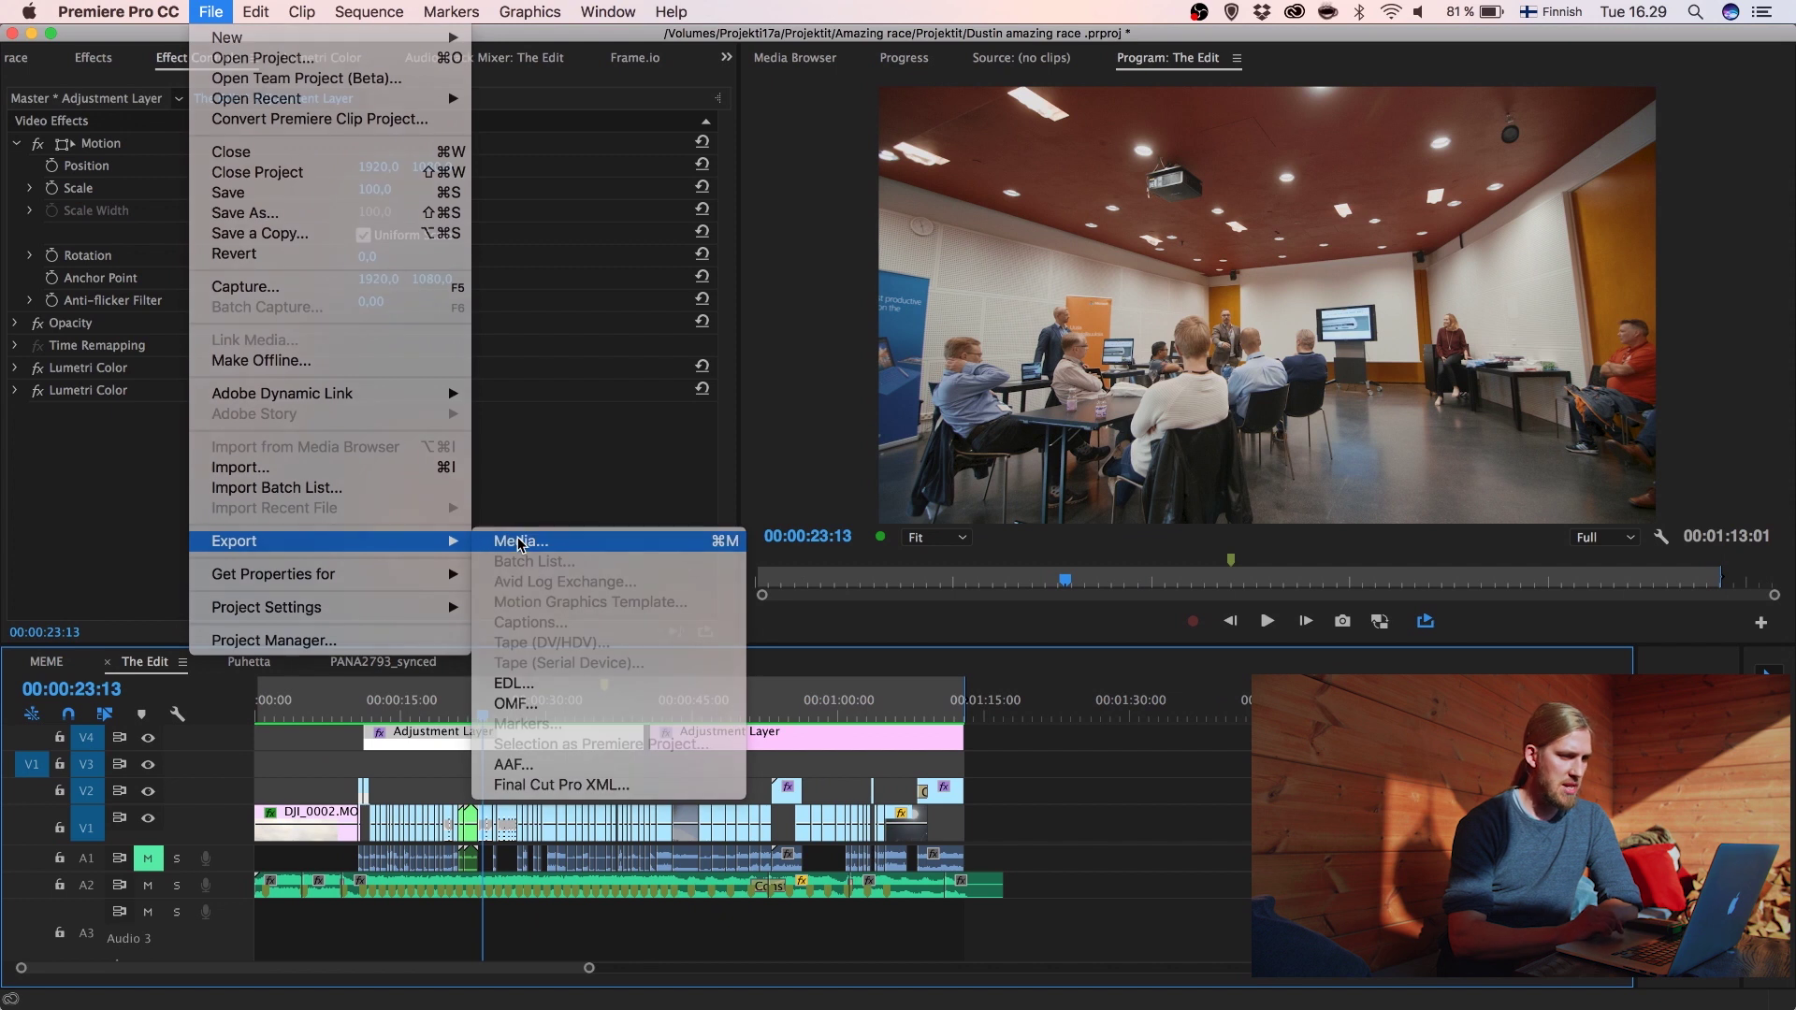
left_click(514, 535)
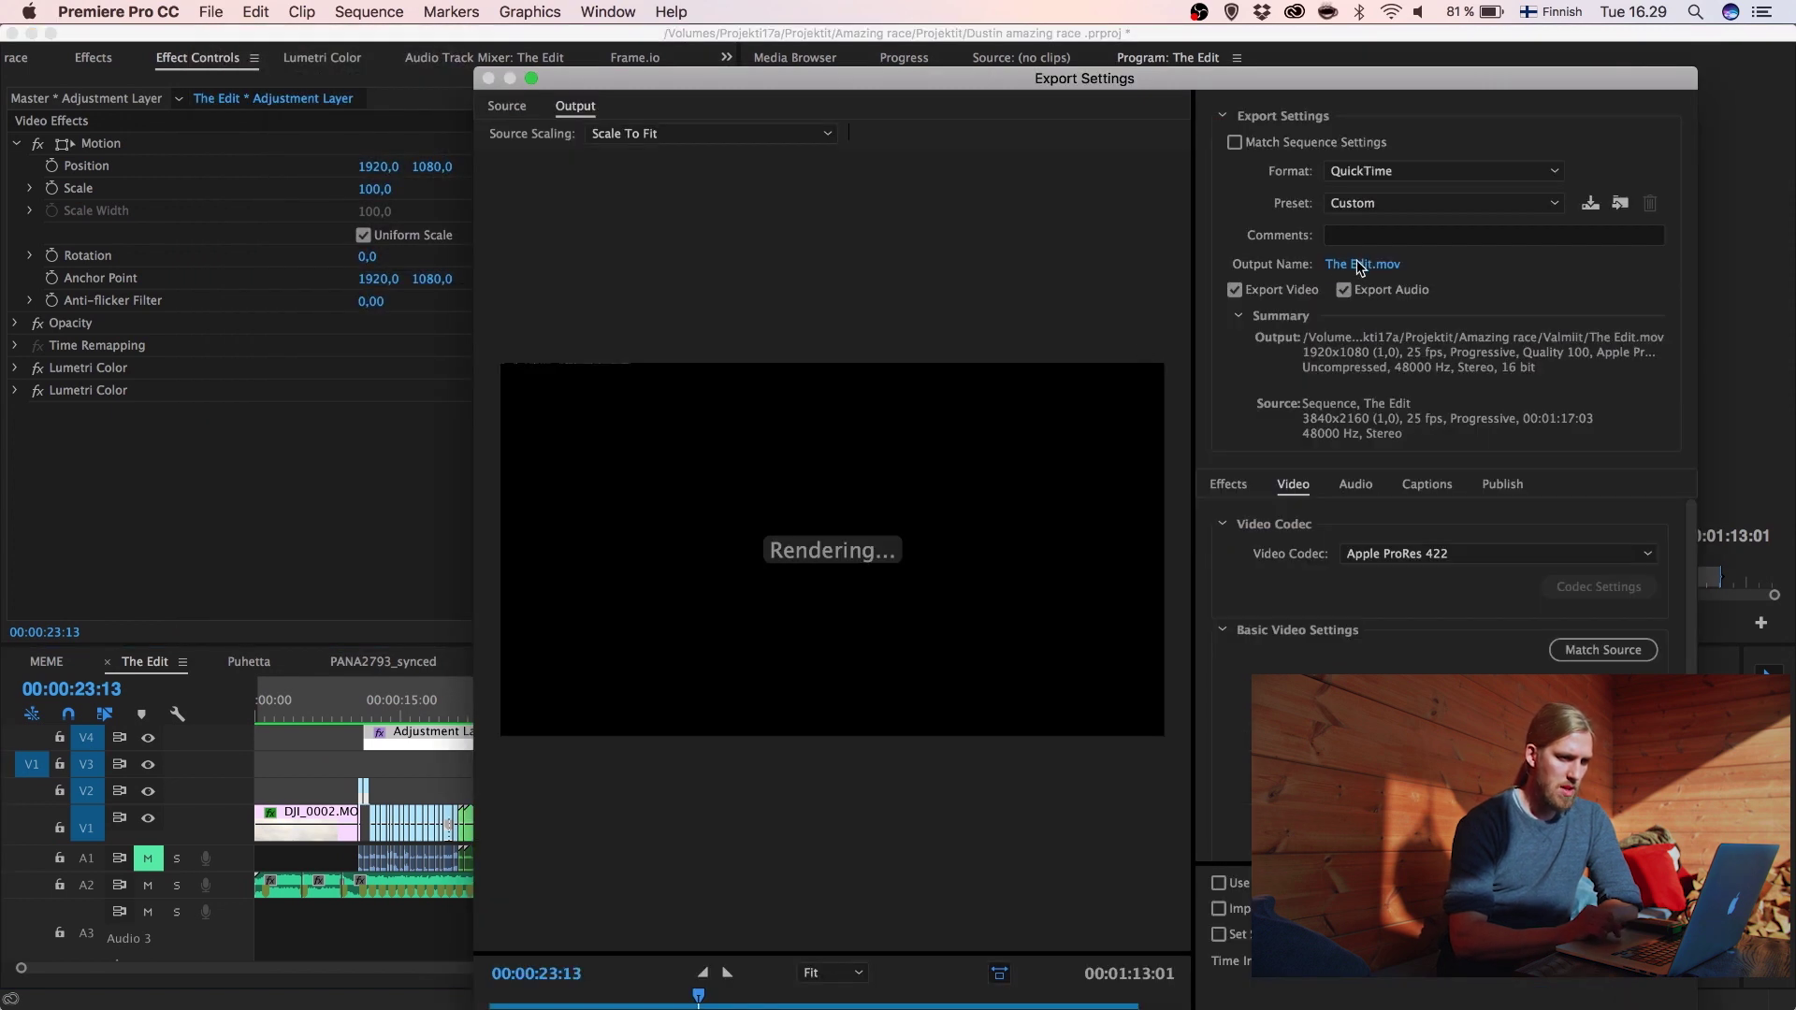
left_click(1358, 269)
left_click(1123, 230)
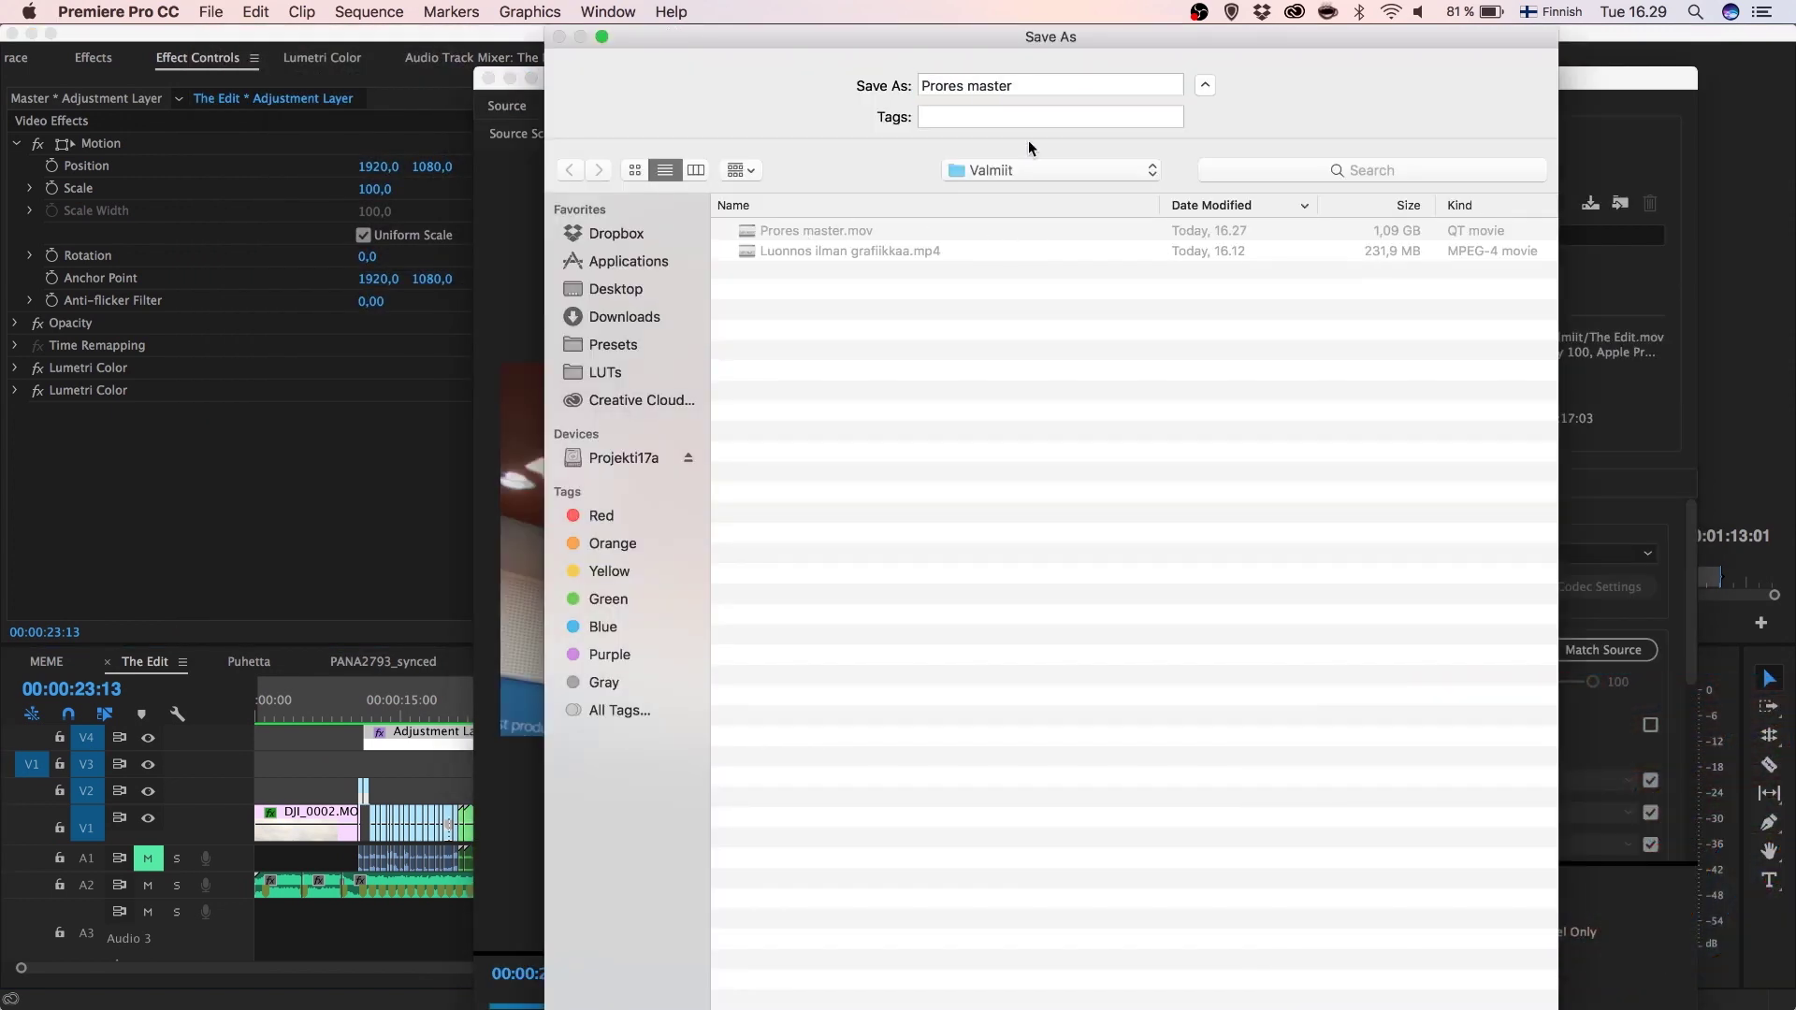
left_click(1063, 87)
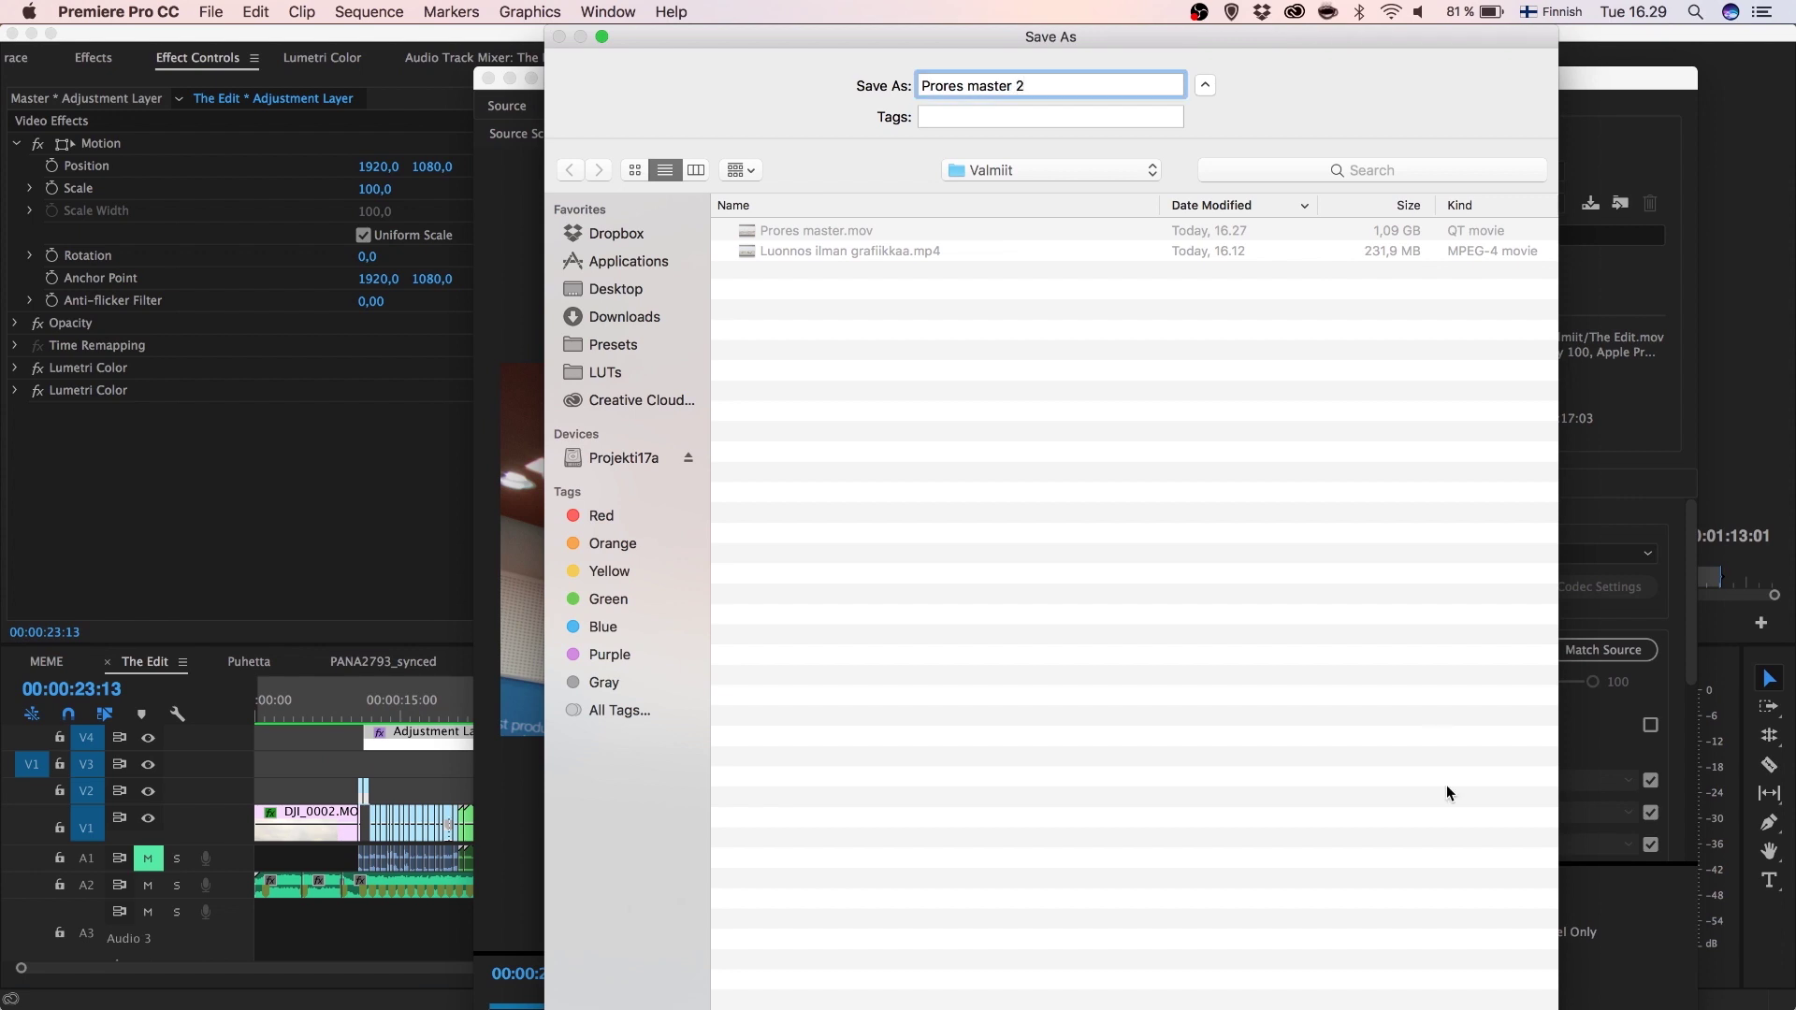
key("Return")
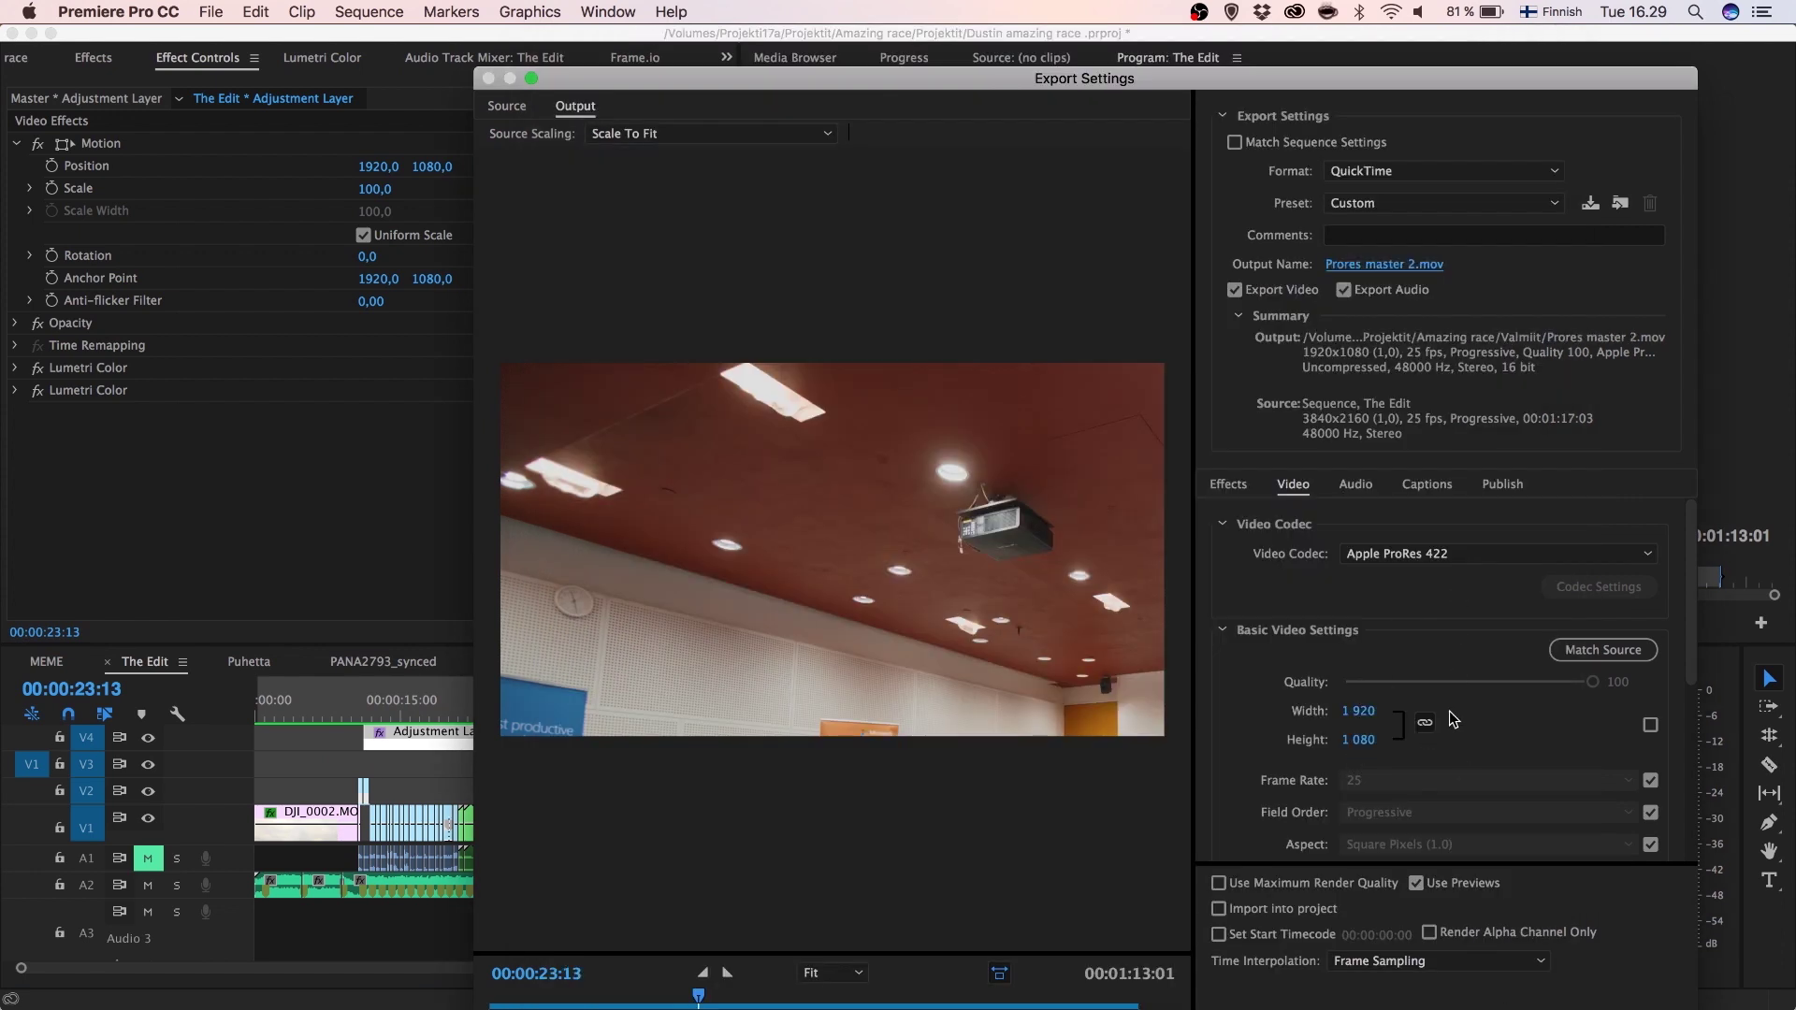
Scroll through the Export Settings dialog to review the export options.
scroll(1450, 711, "down", 5)
scroll(1449, 710, "up", 5)
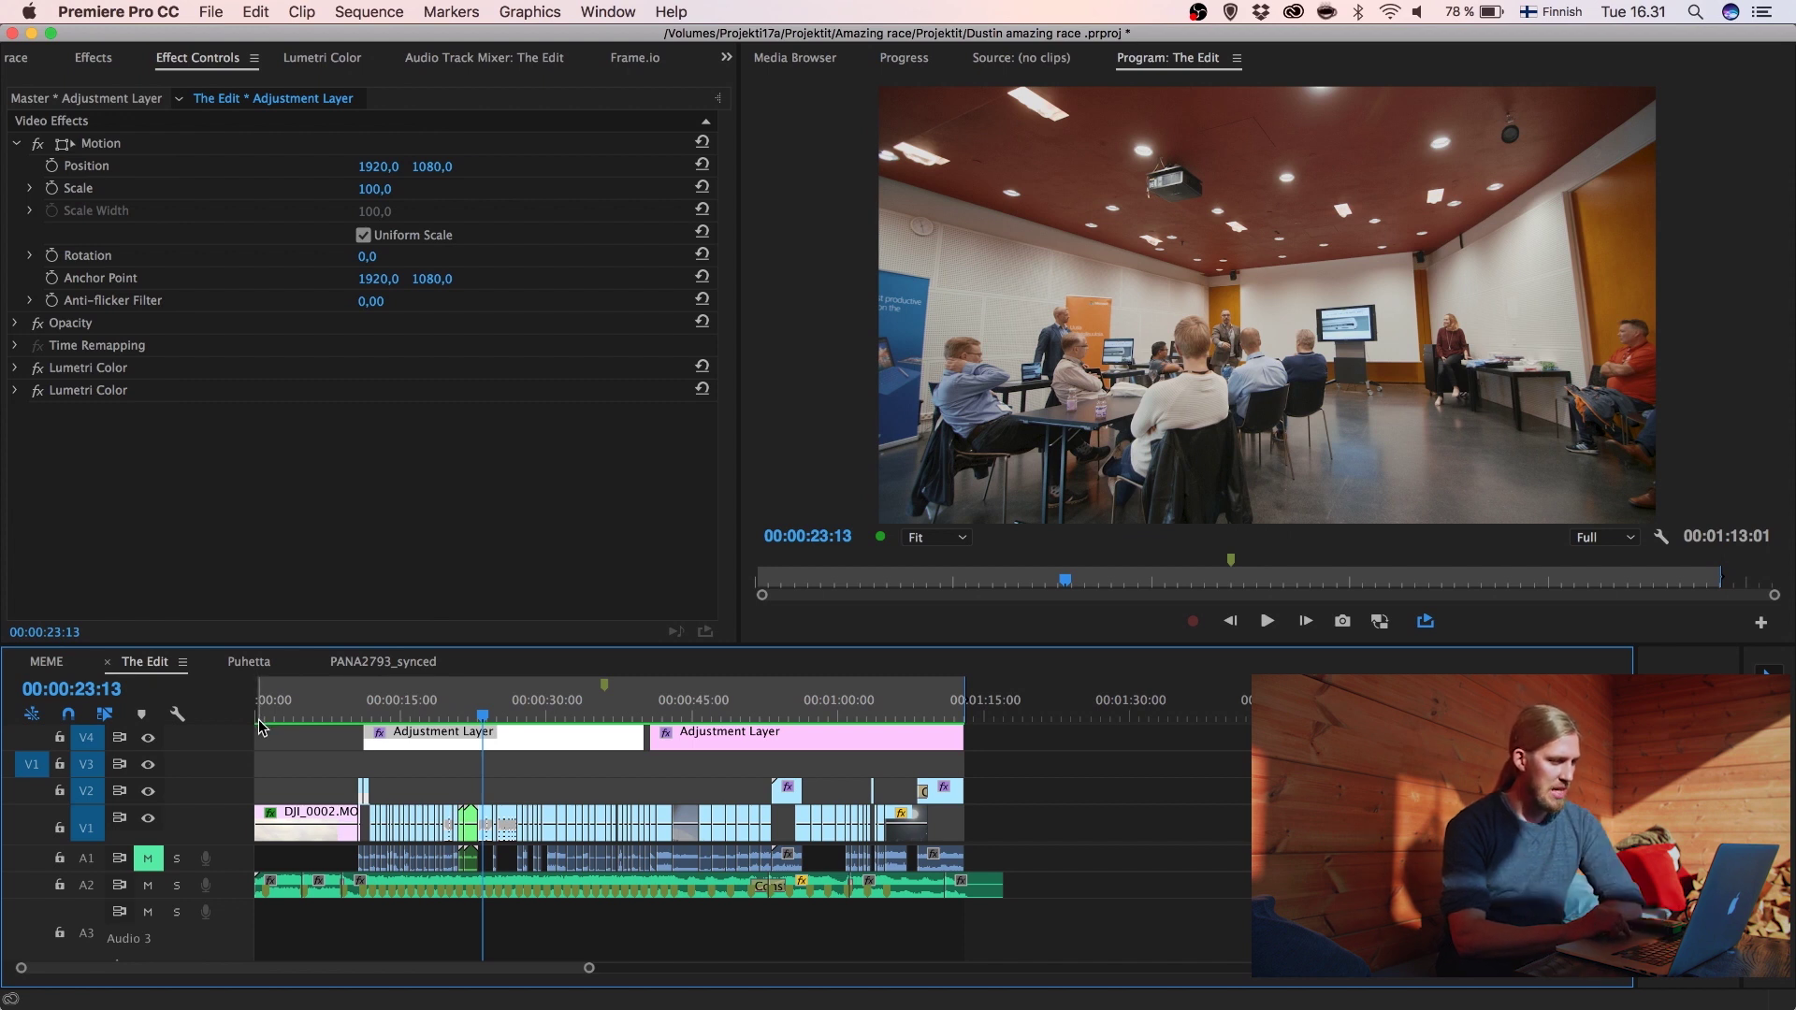
scroll(606, 736, "up", 2)
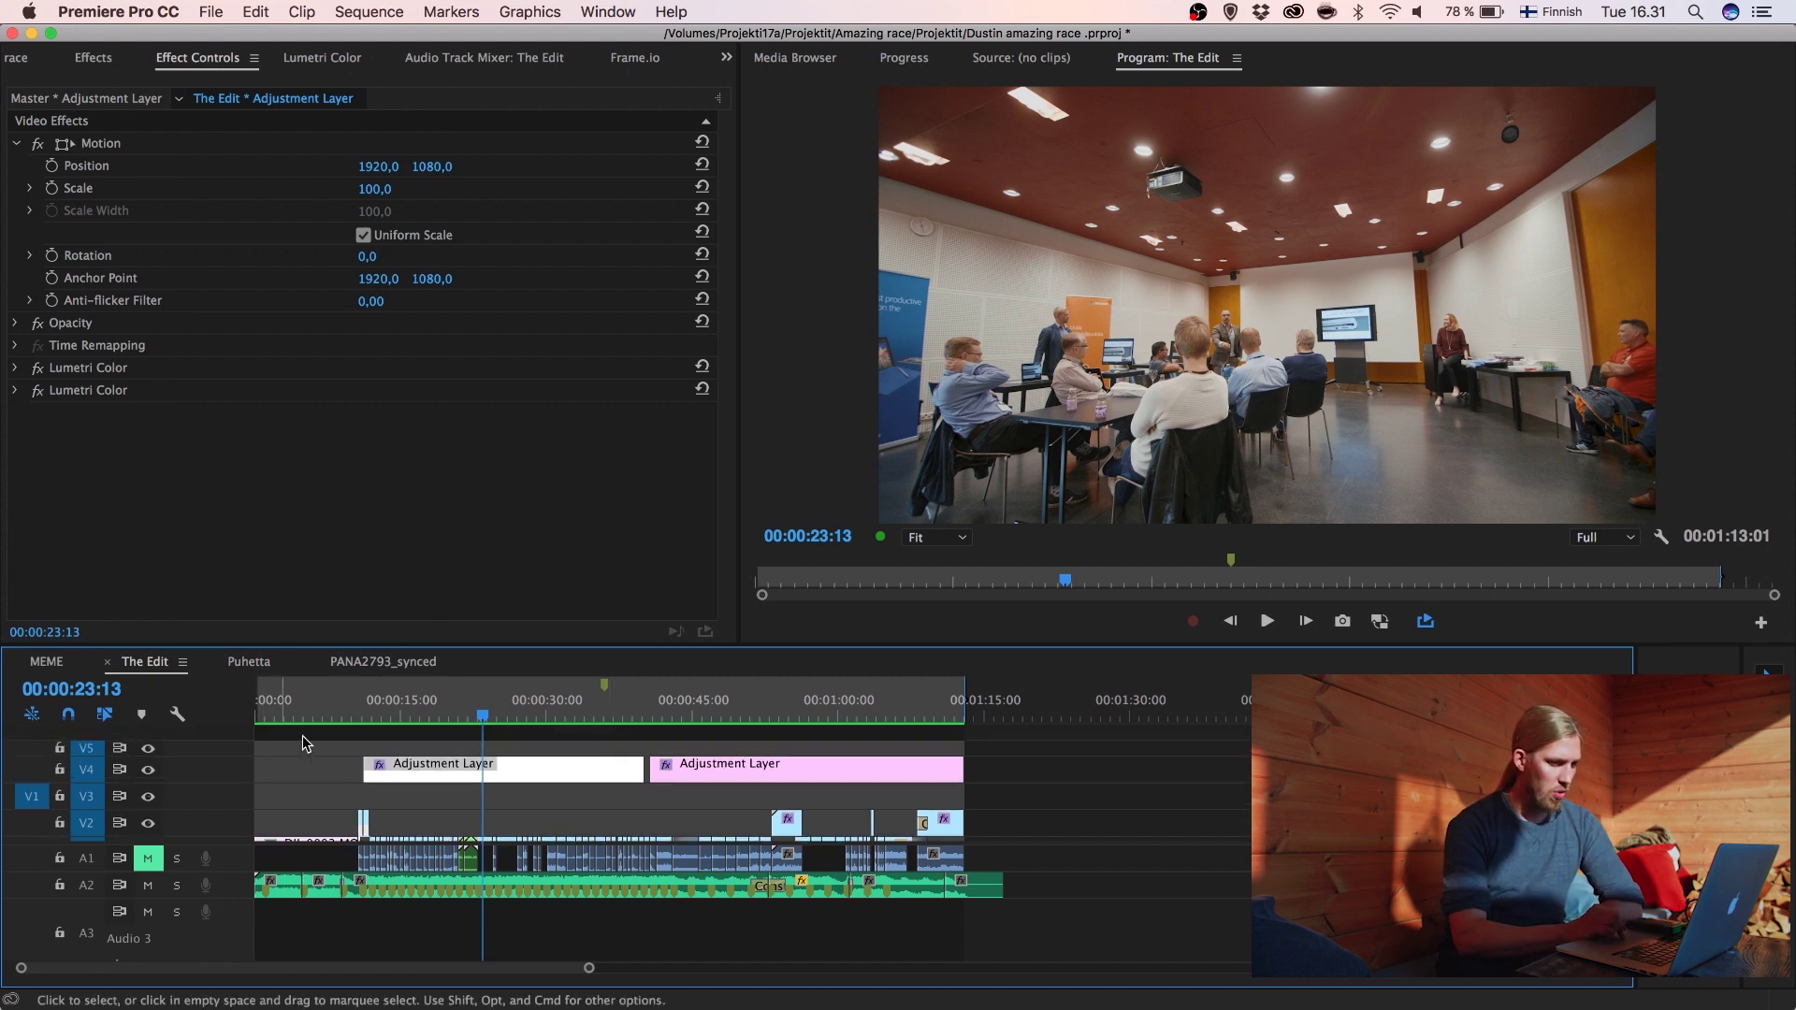
scroll(591, 743, "down", 2)
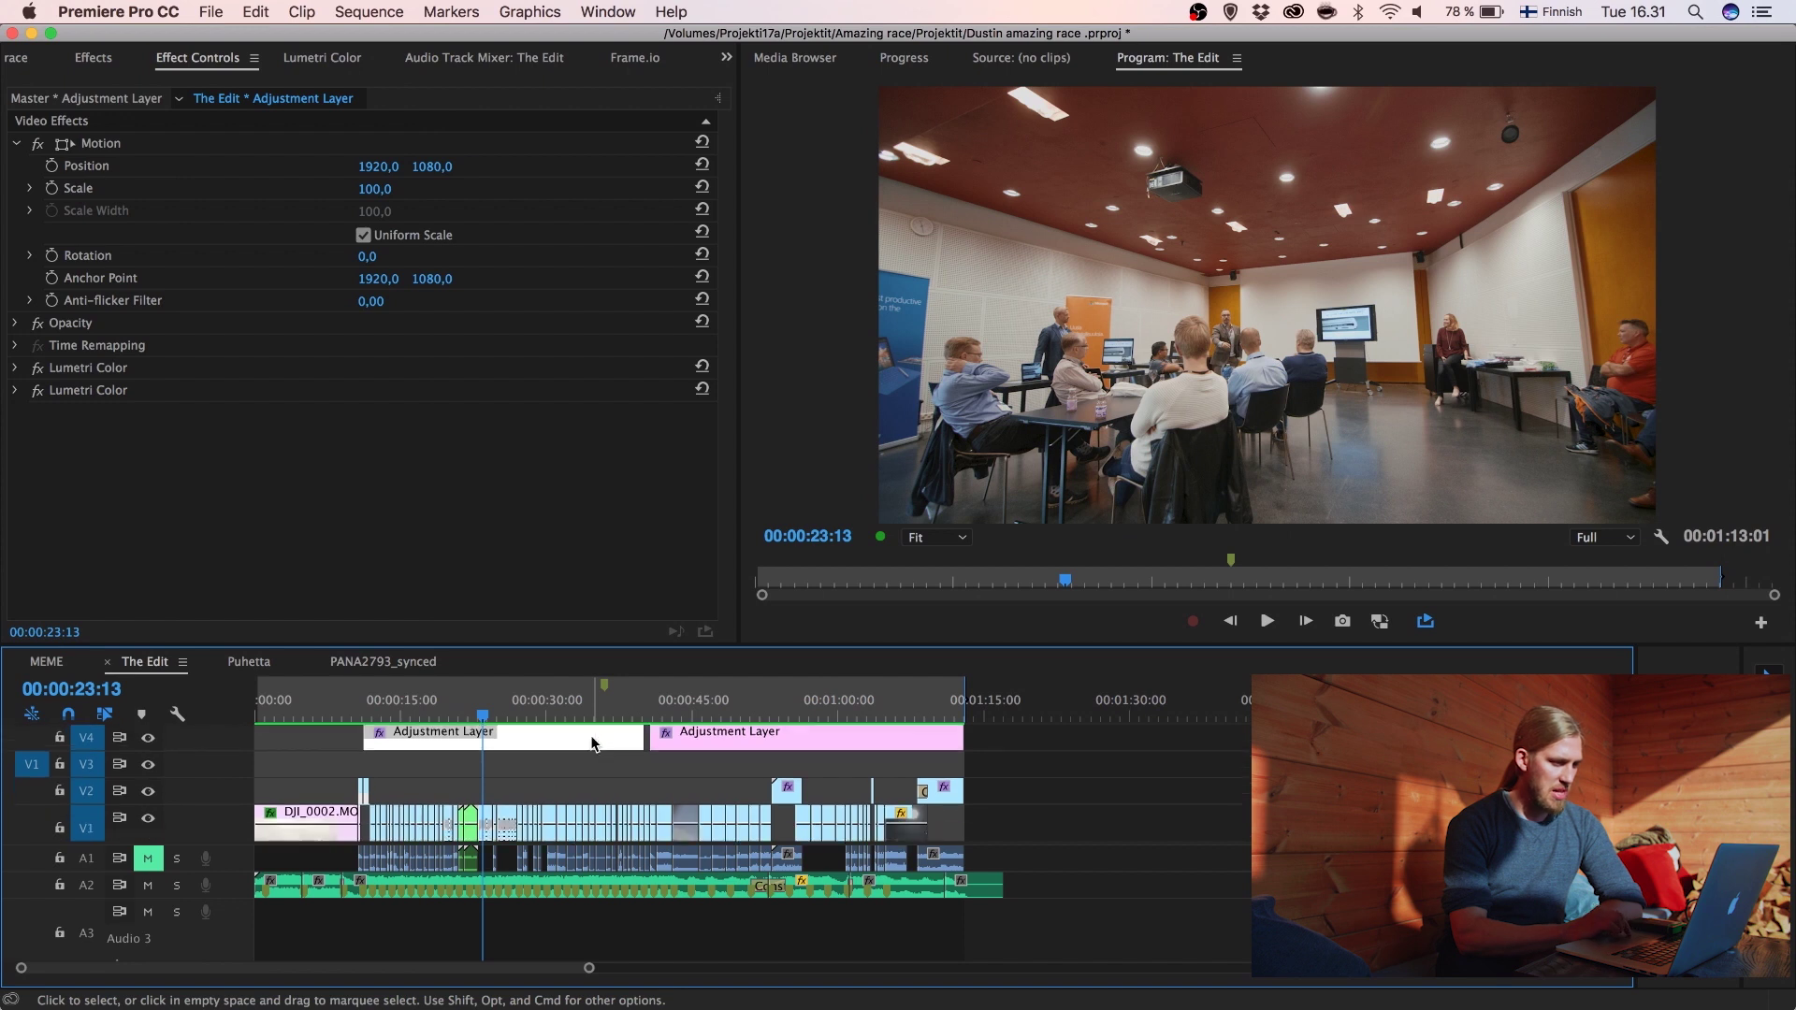
scroll(318, 774, "down", 1)
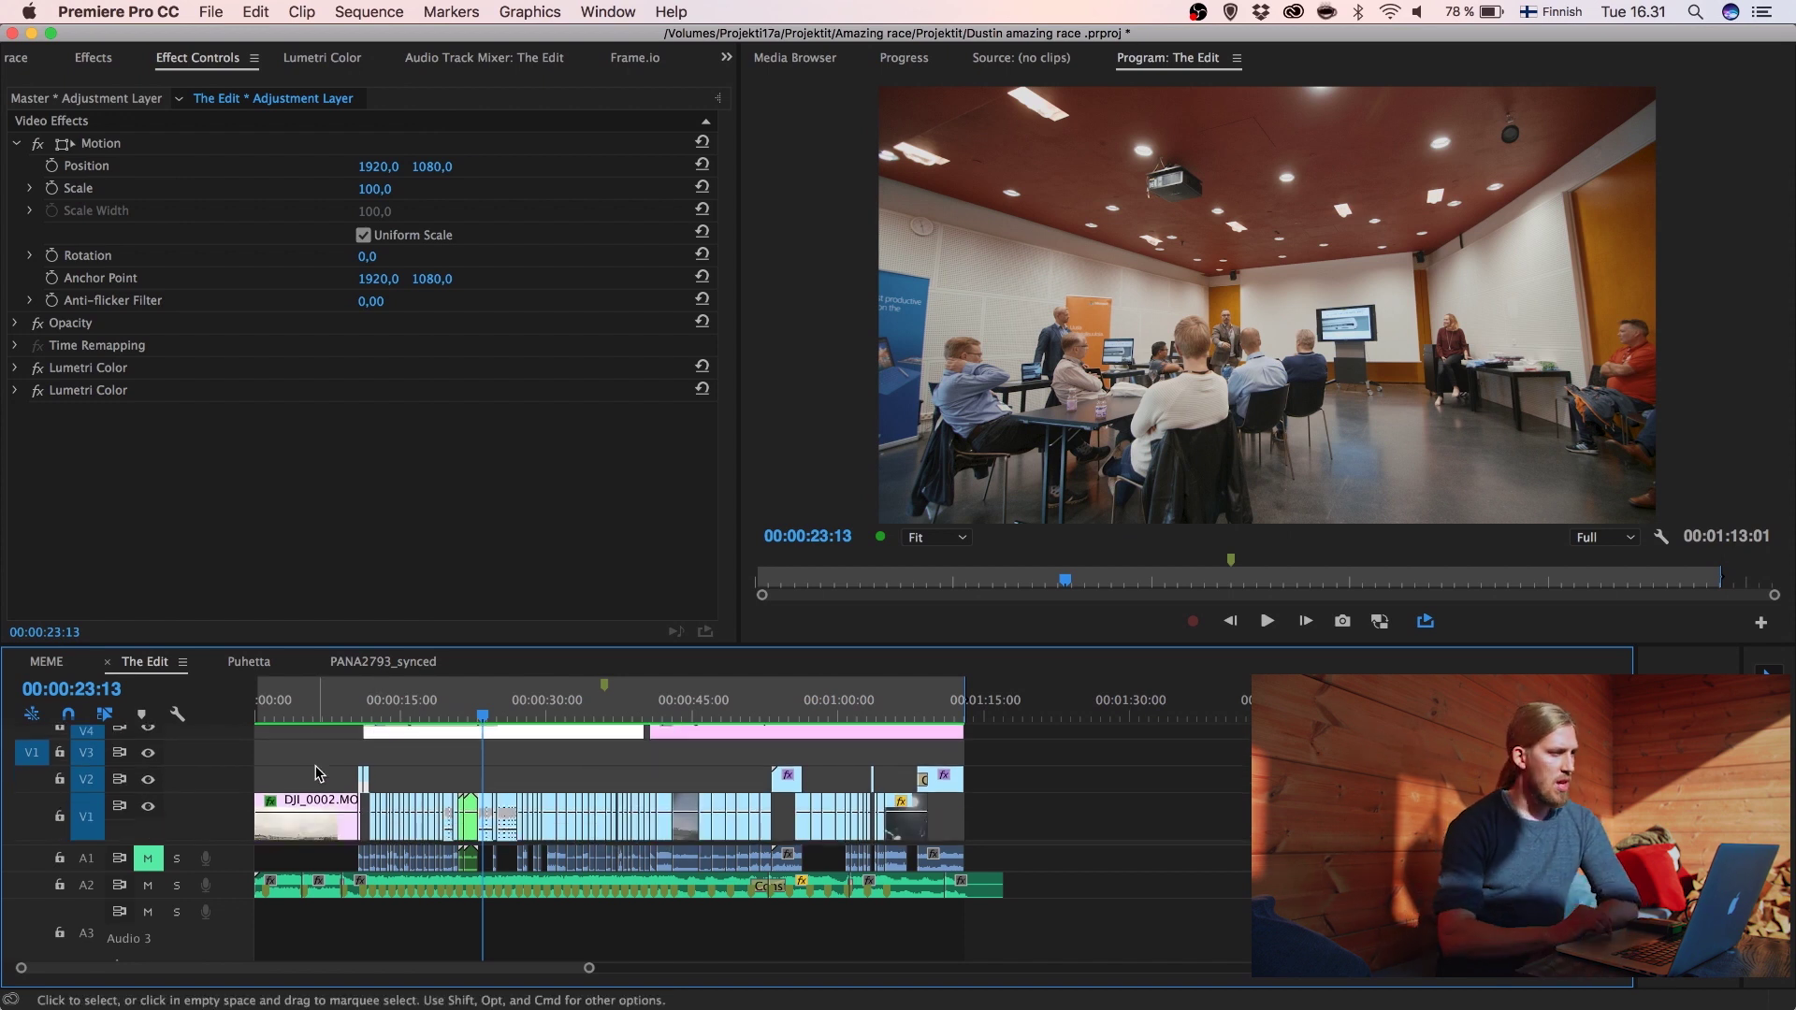
left_click(362, 12)
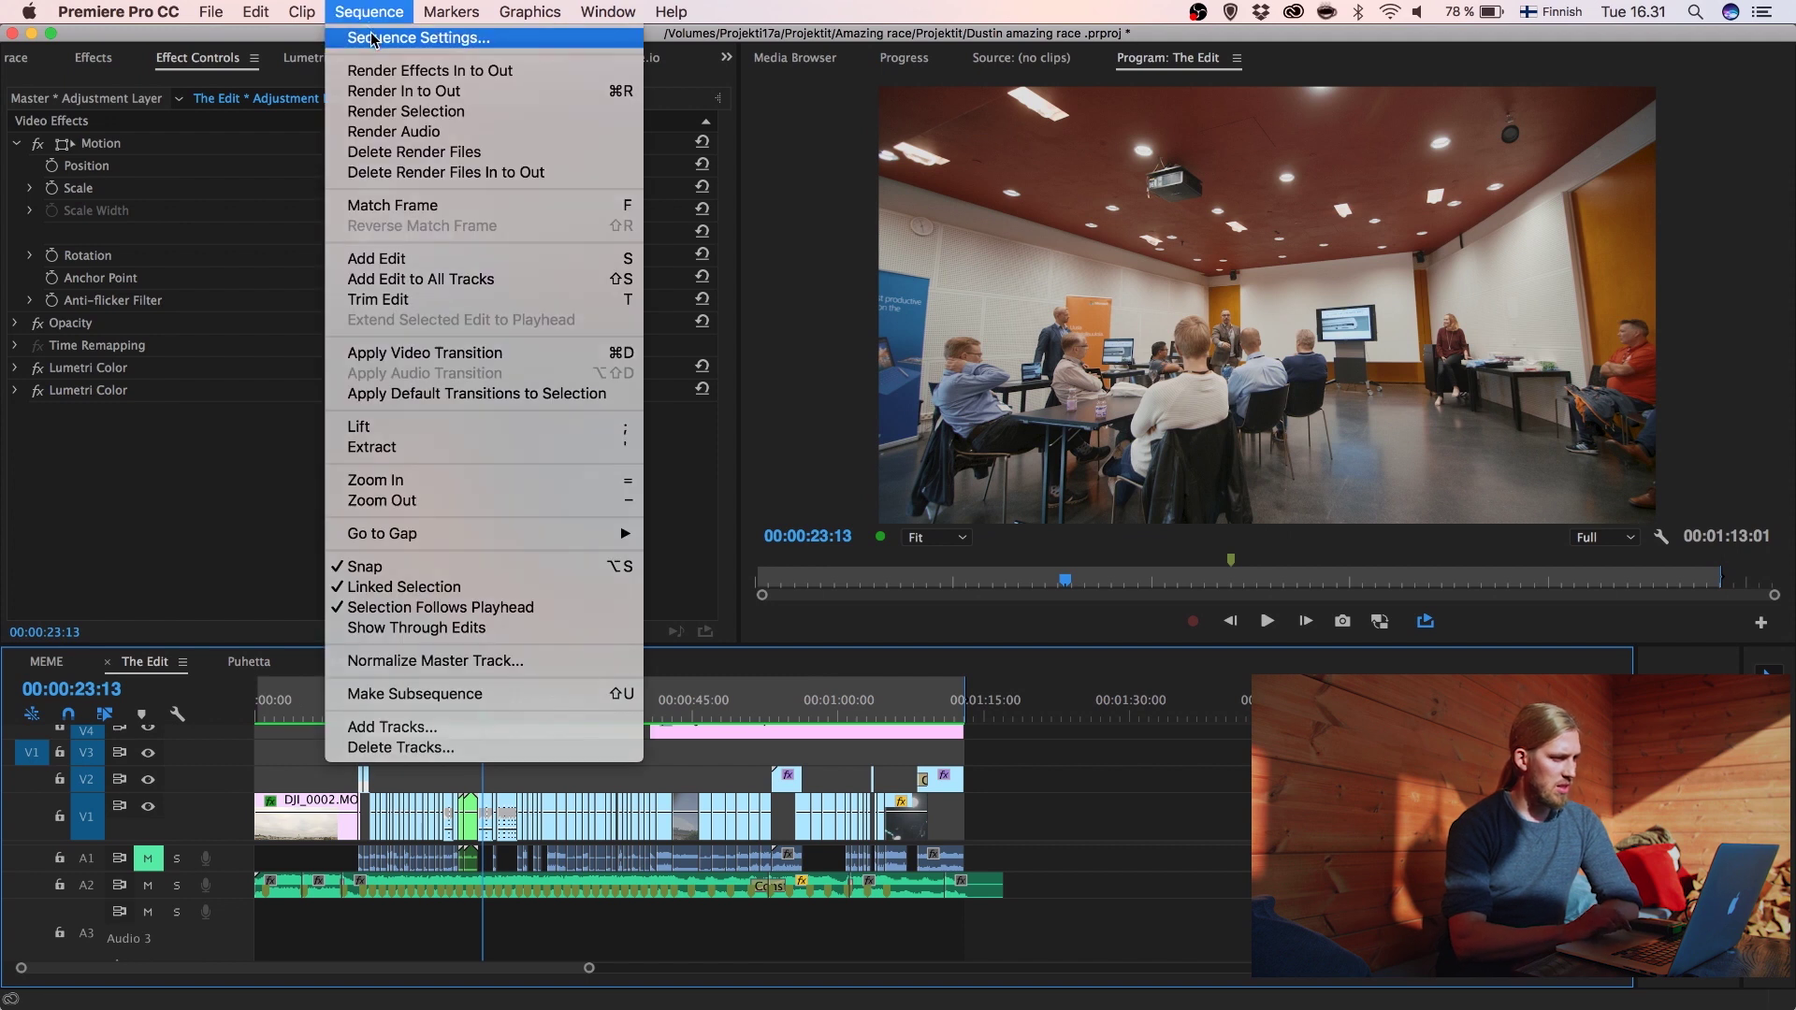
left_click(372, 37)
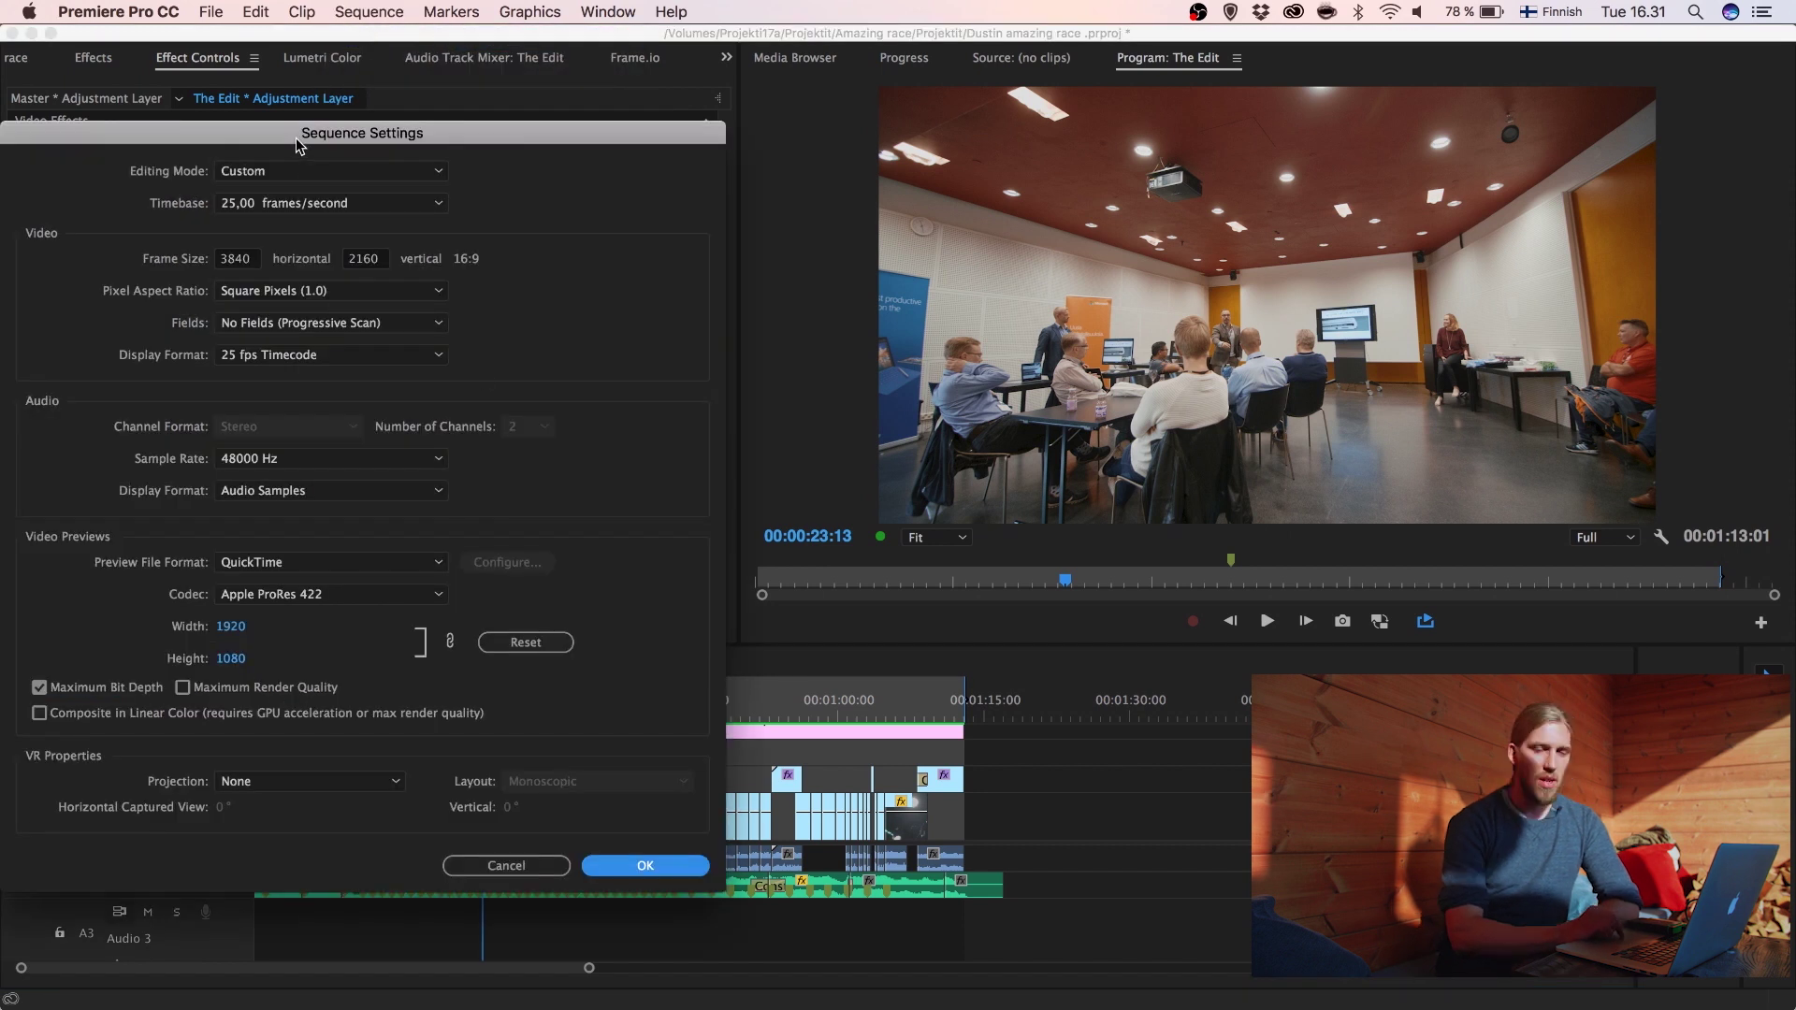
left_click_drag(299, 140, 1061, 148)
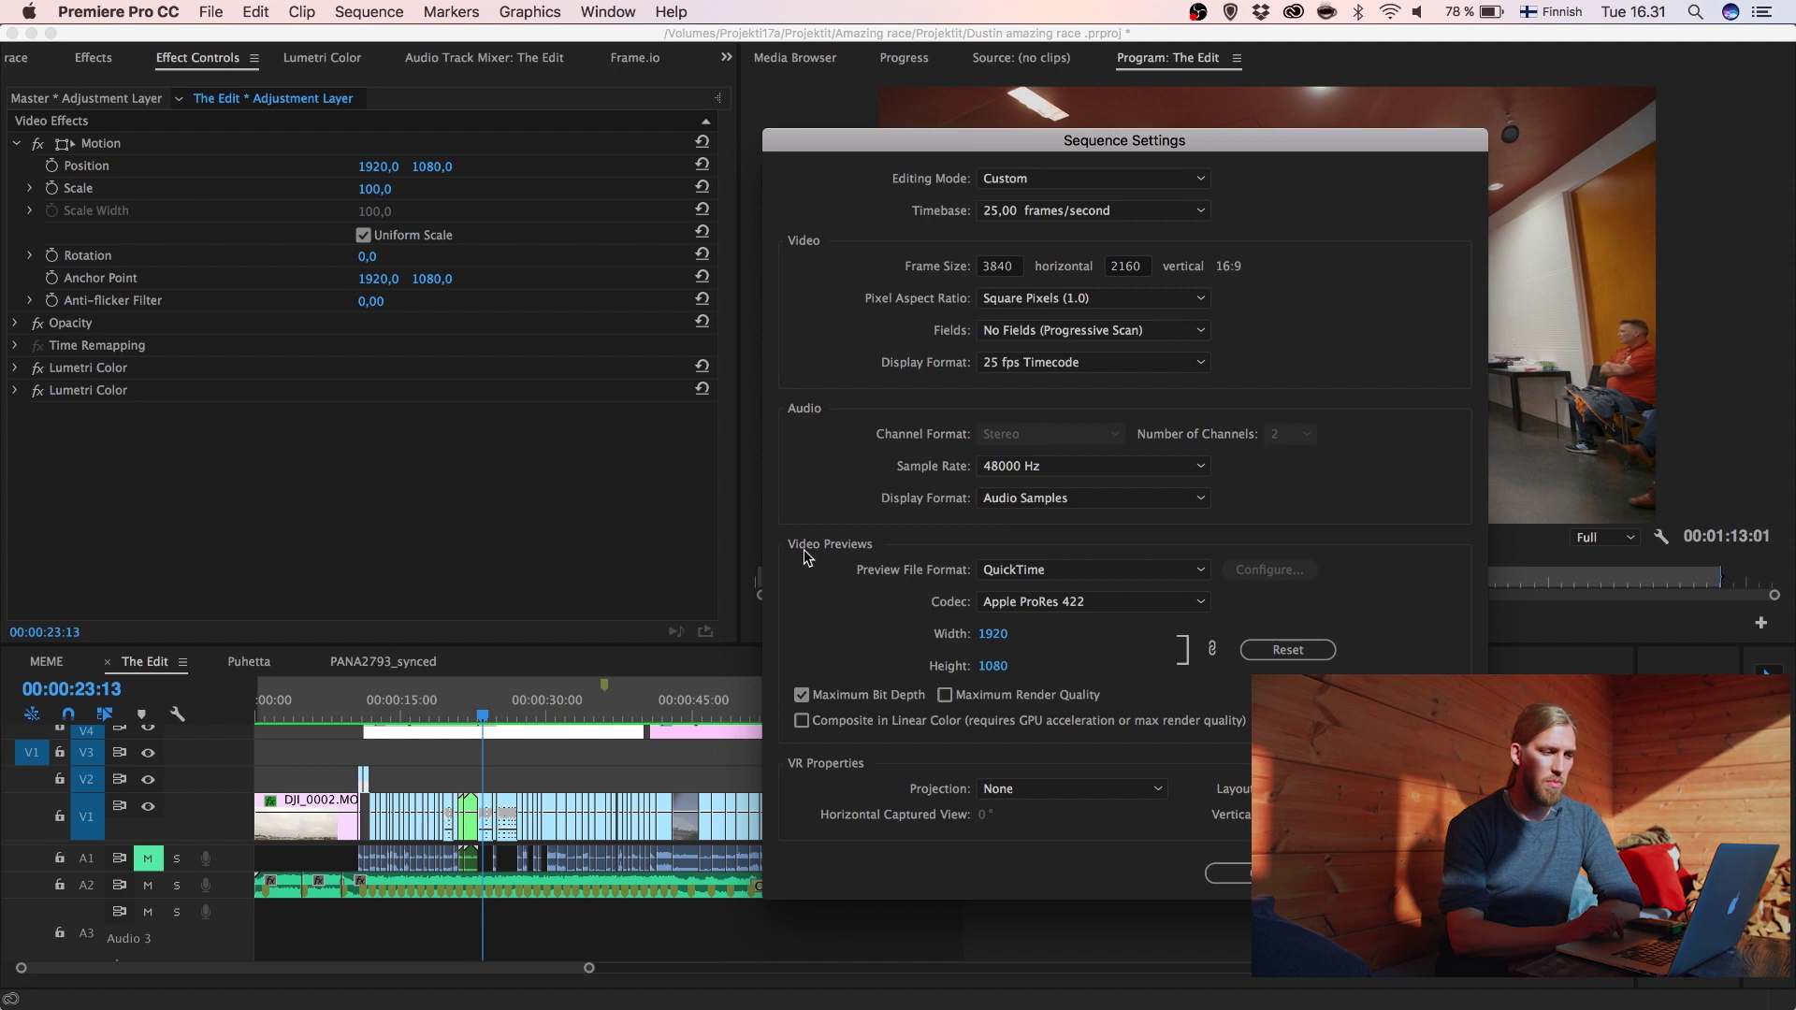
left_click(1016, 604)
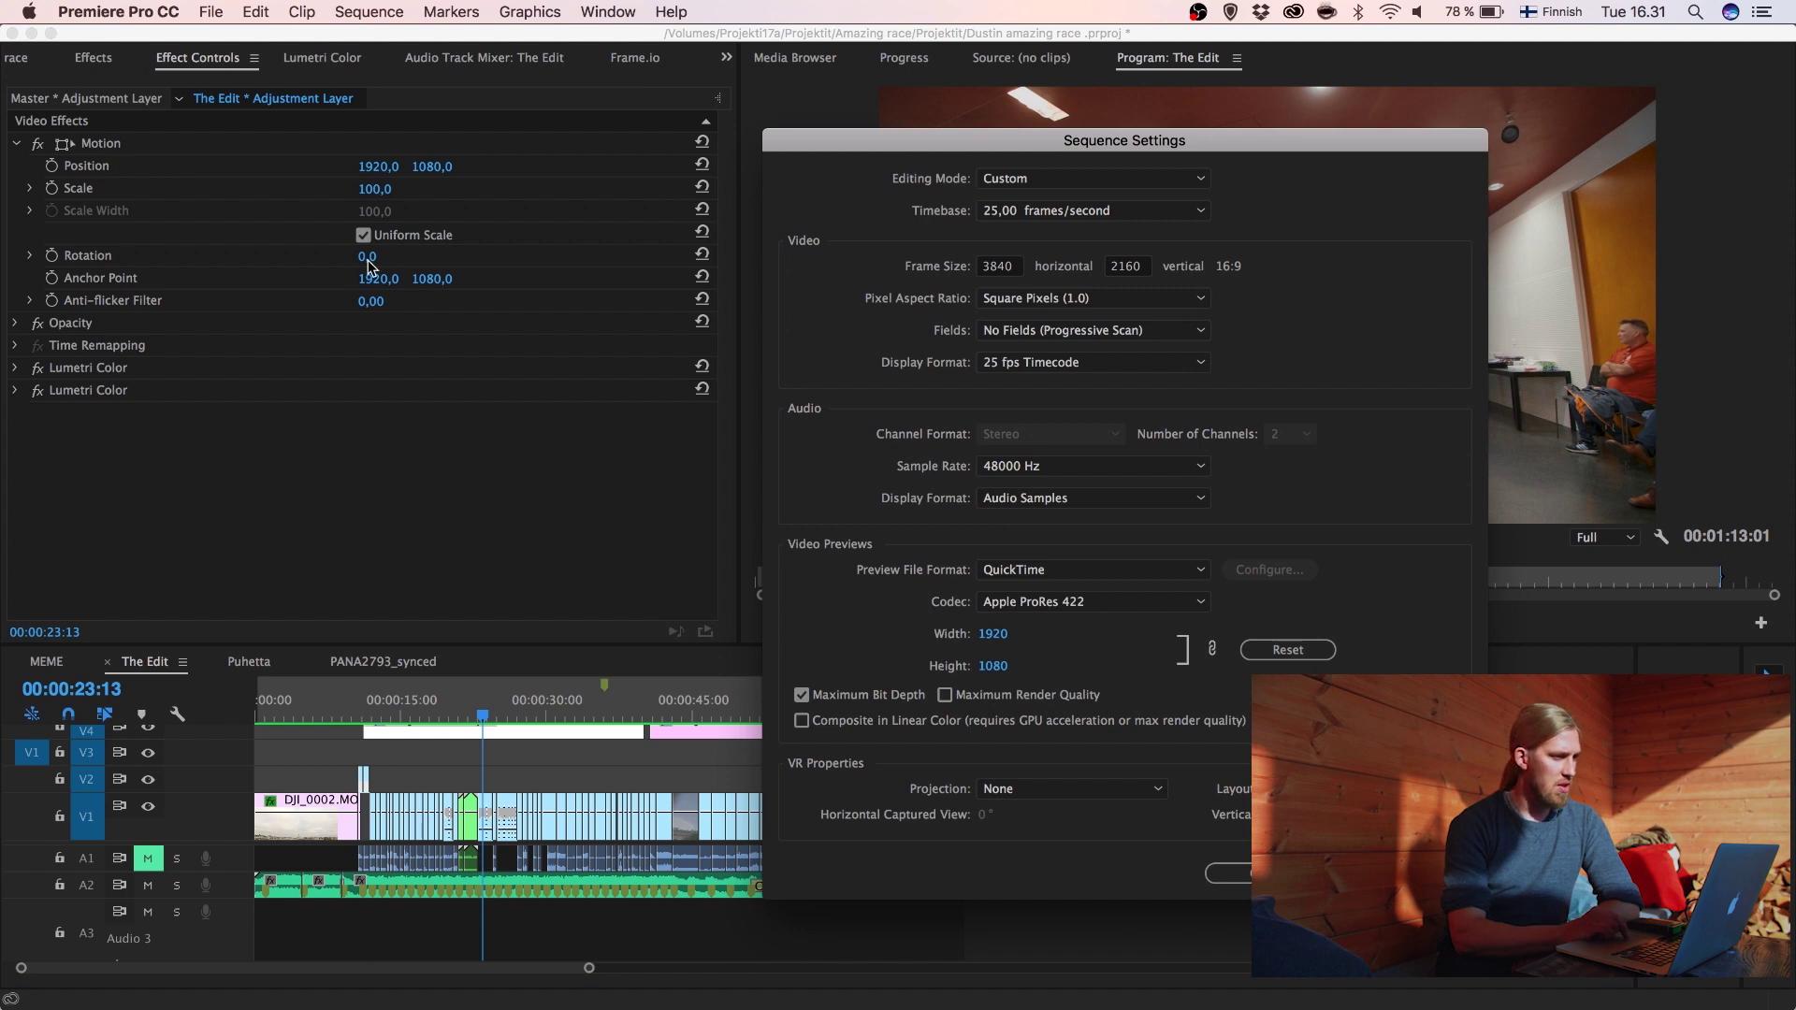
key("Escape")
left_click(211, 11)
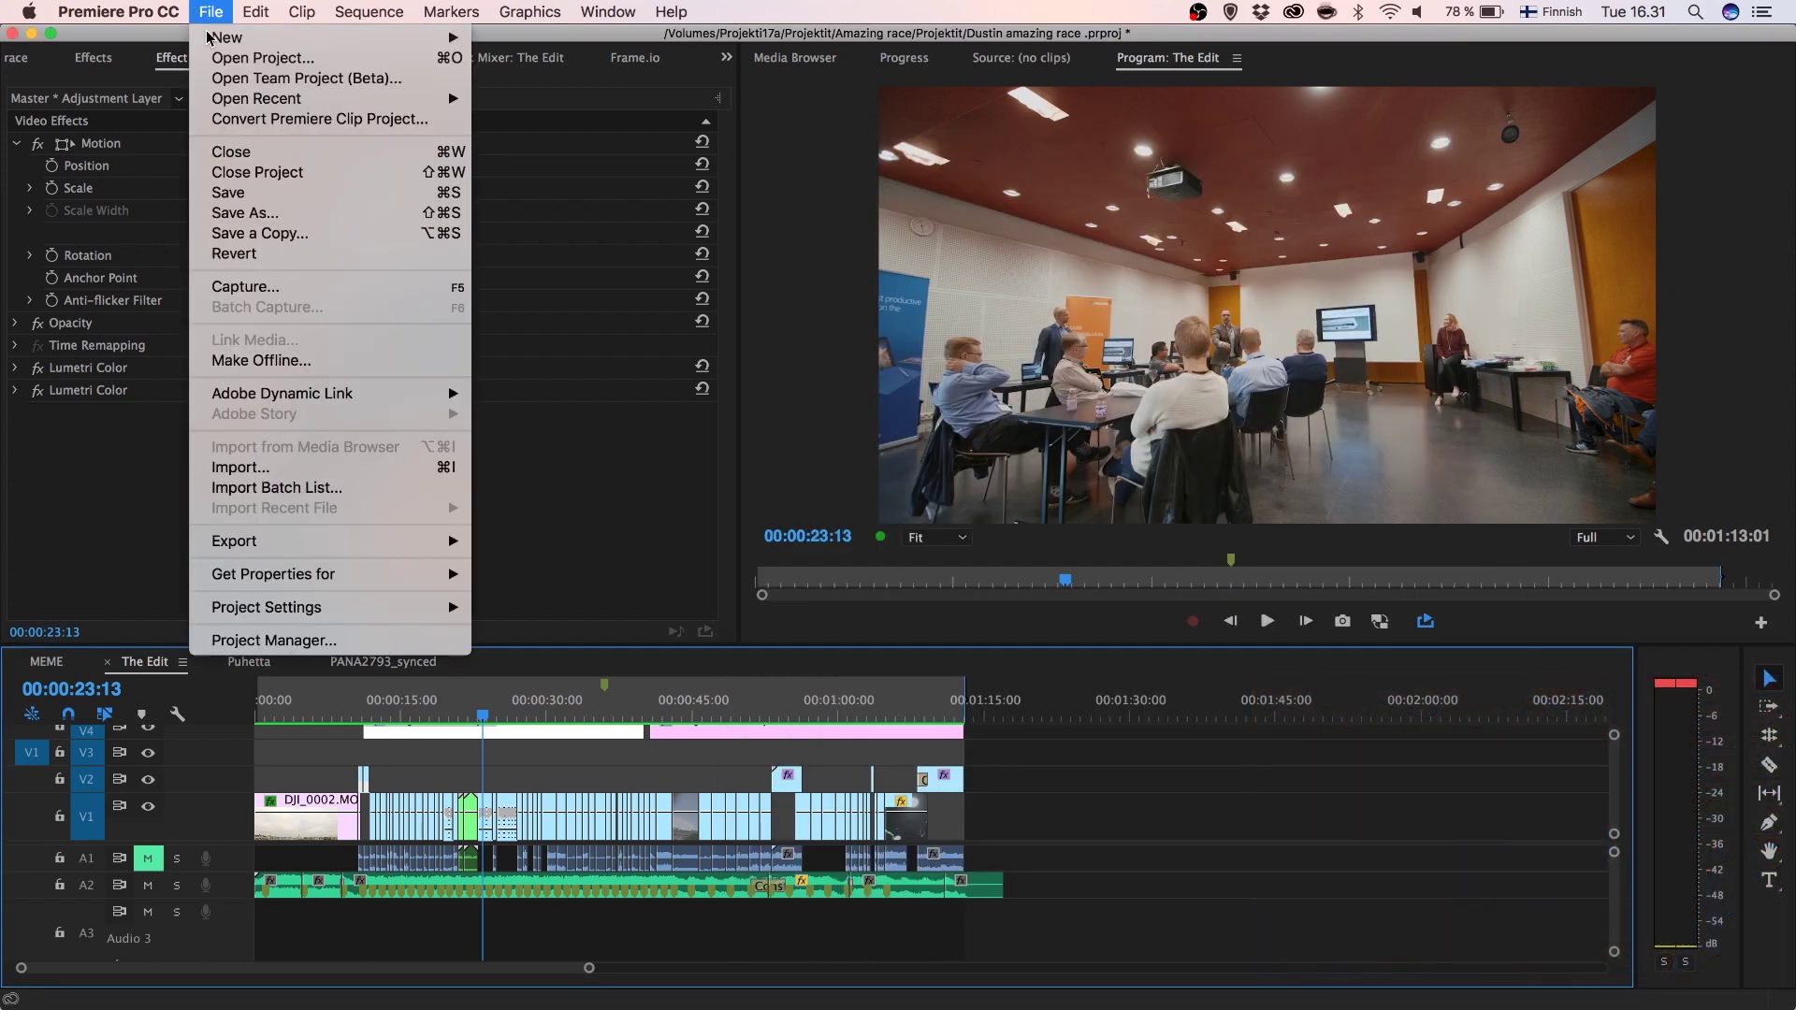
mouse_move(364, 541)
left_click(545, 535)
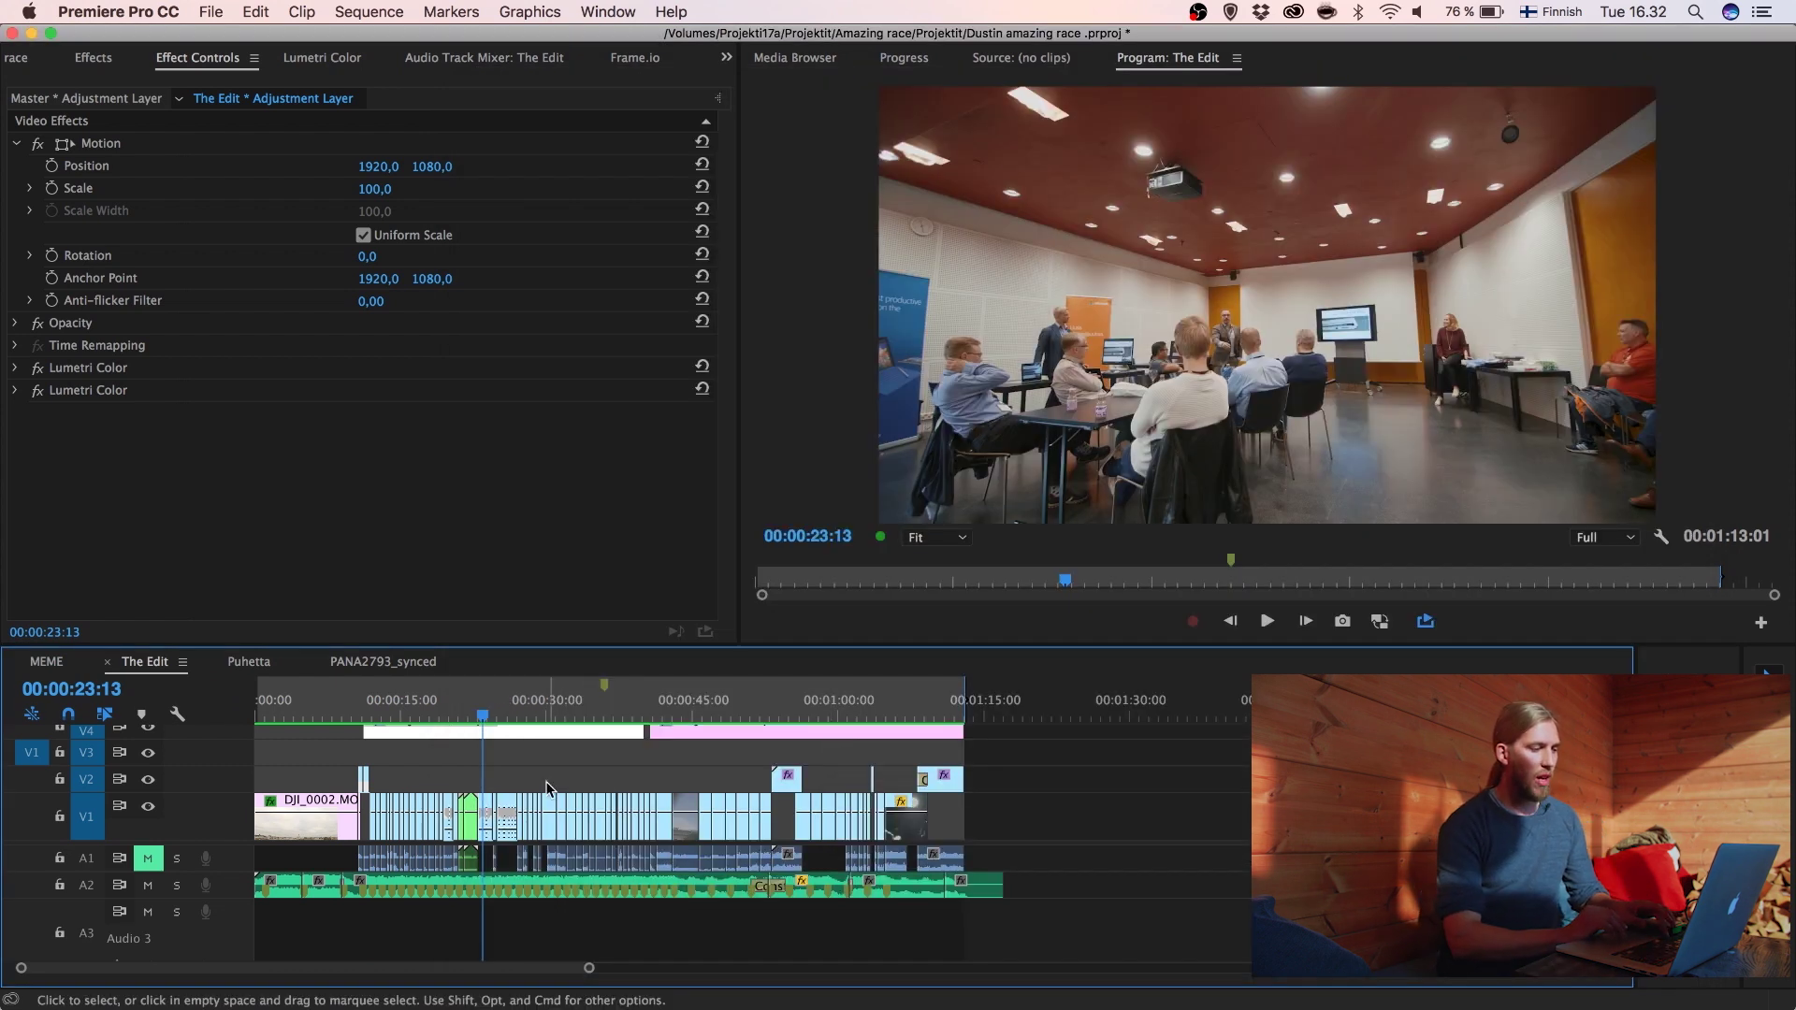
Select the tram clip on V1 and expand its Lumetri Color Basic Correction settings.
key("equal")
key("equal")
key("equal")
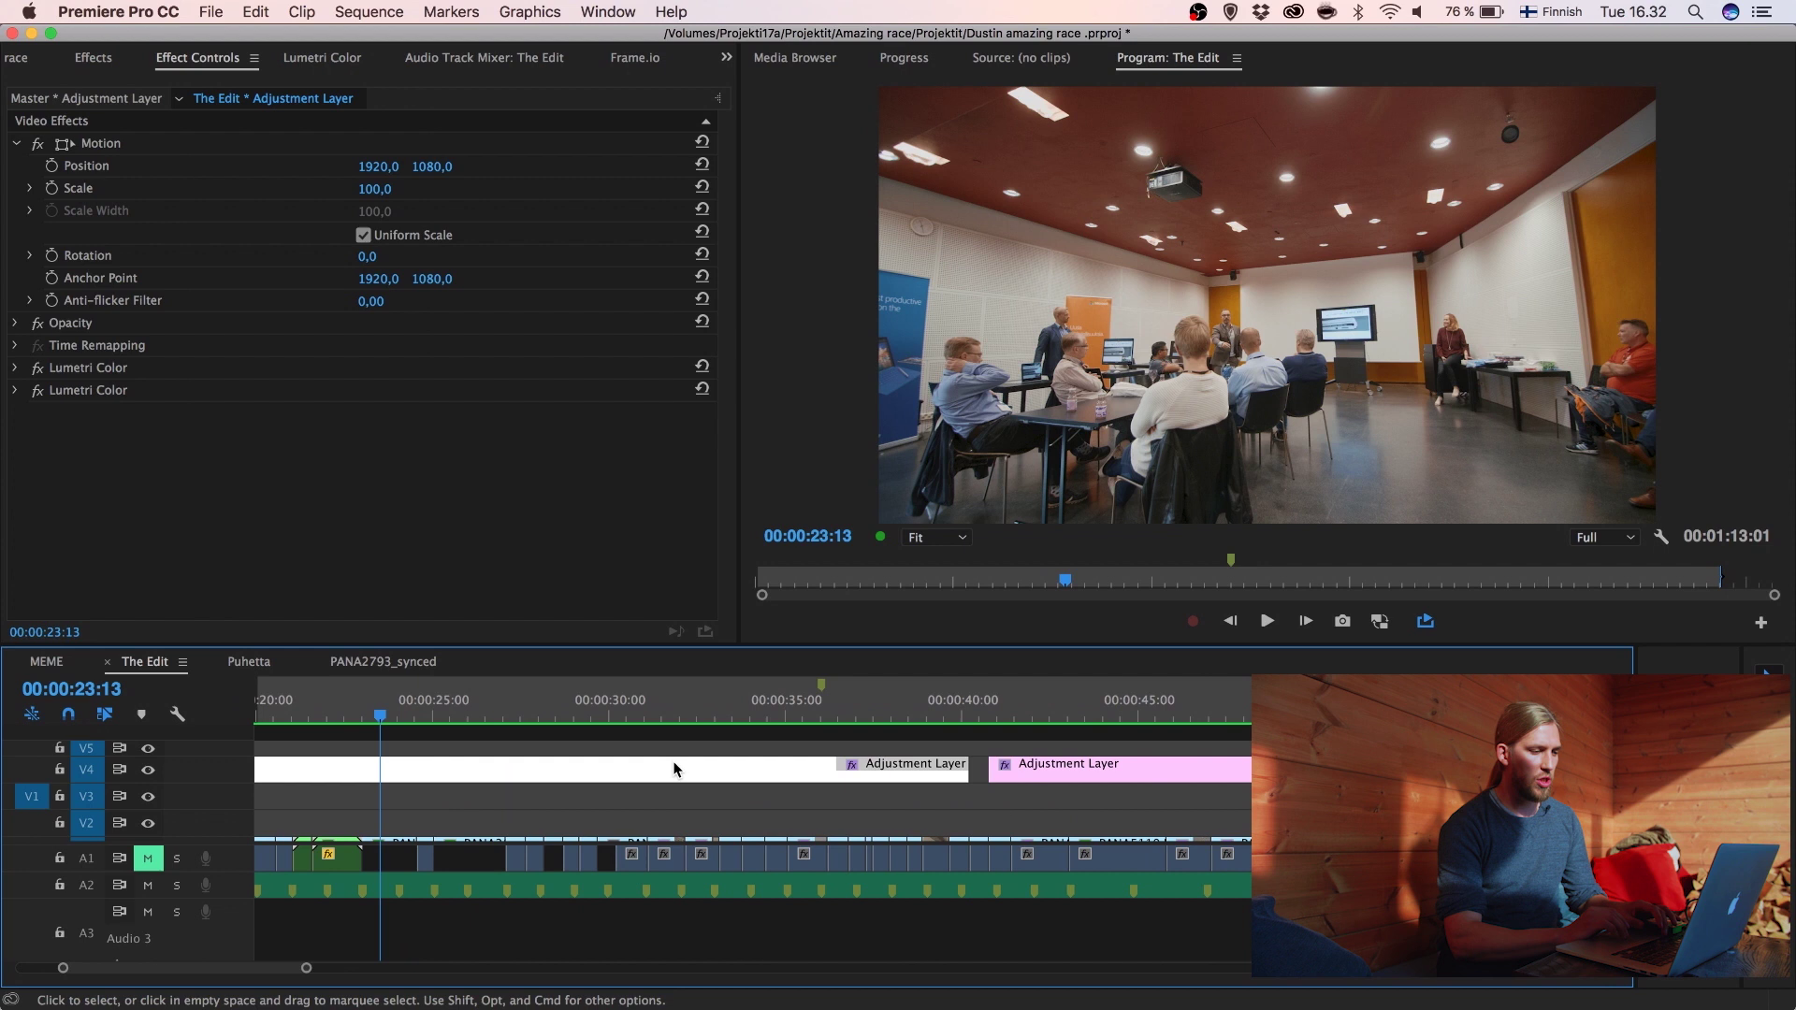
key("equal")
left_click(654, 710)
left_click(666, 823)
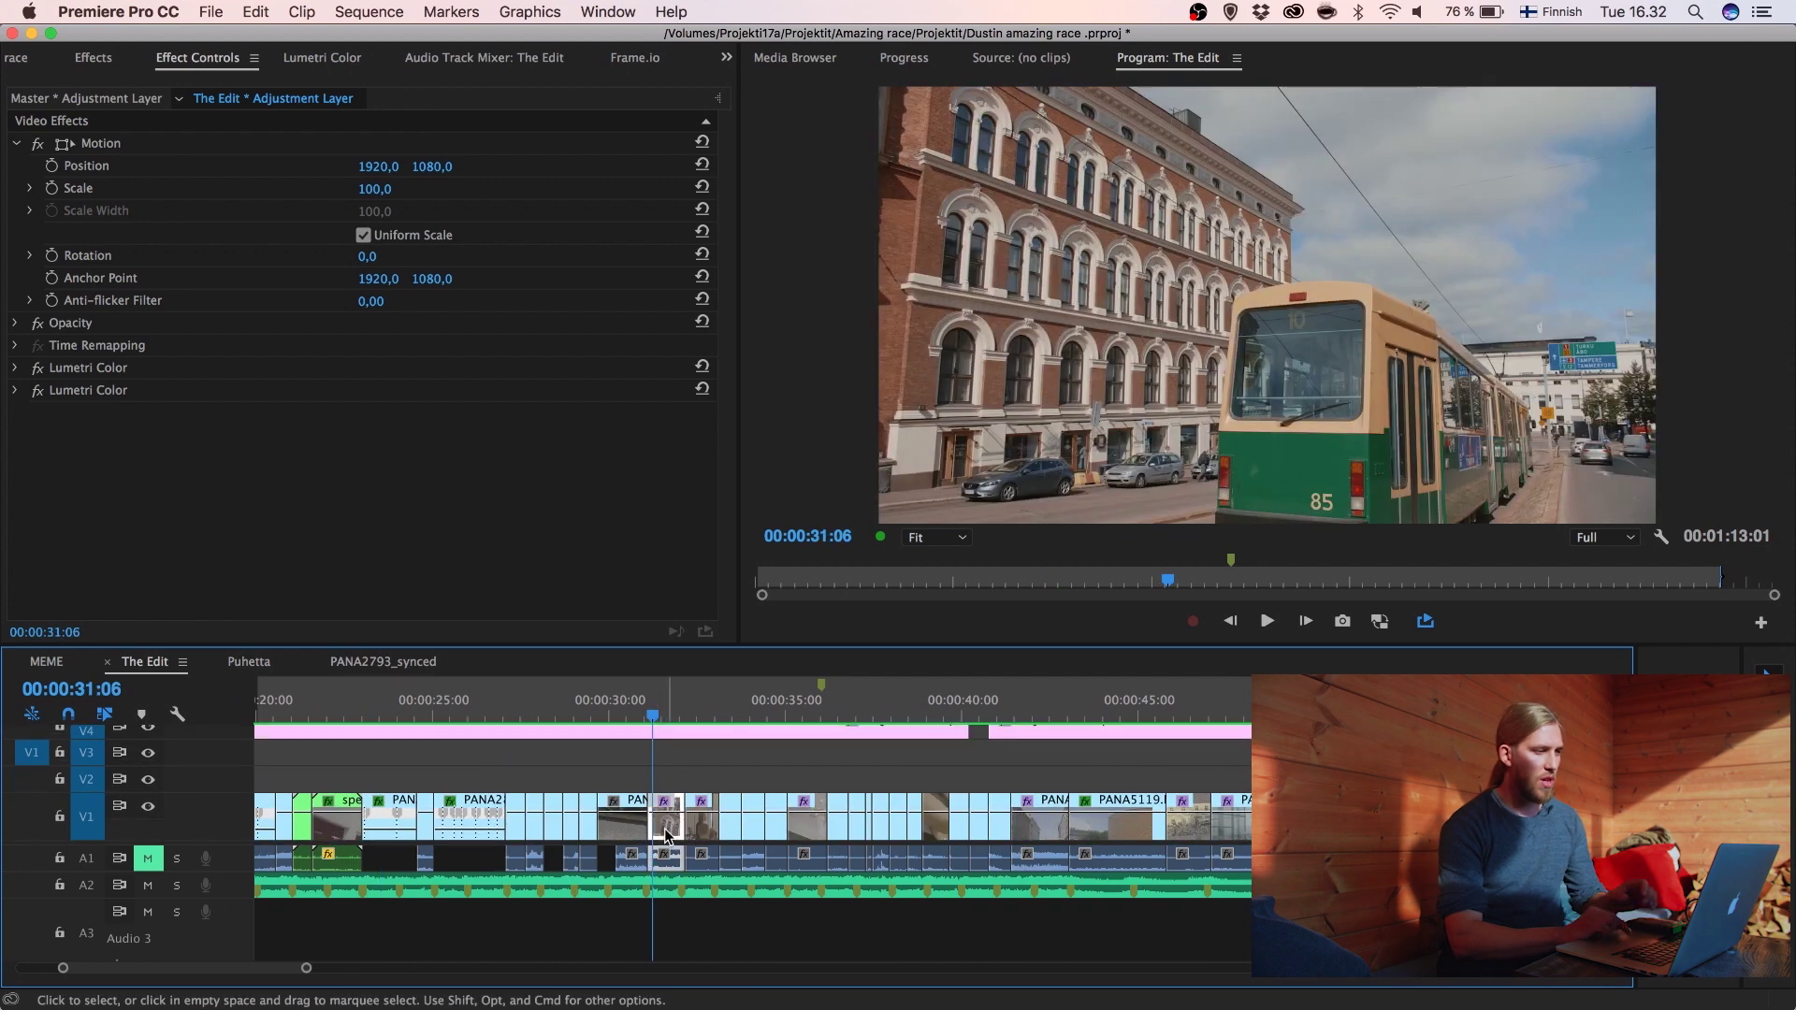
left_click(329, 61)
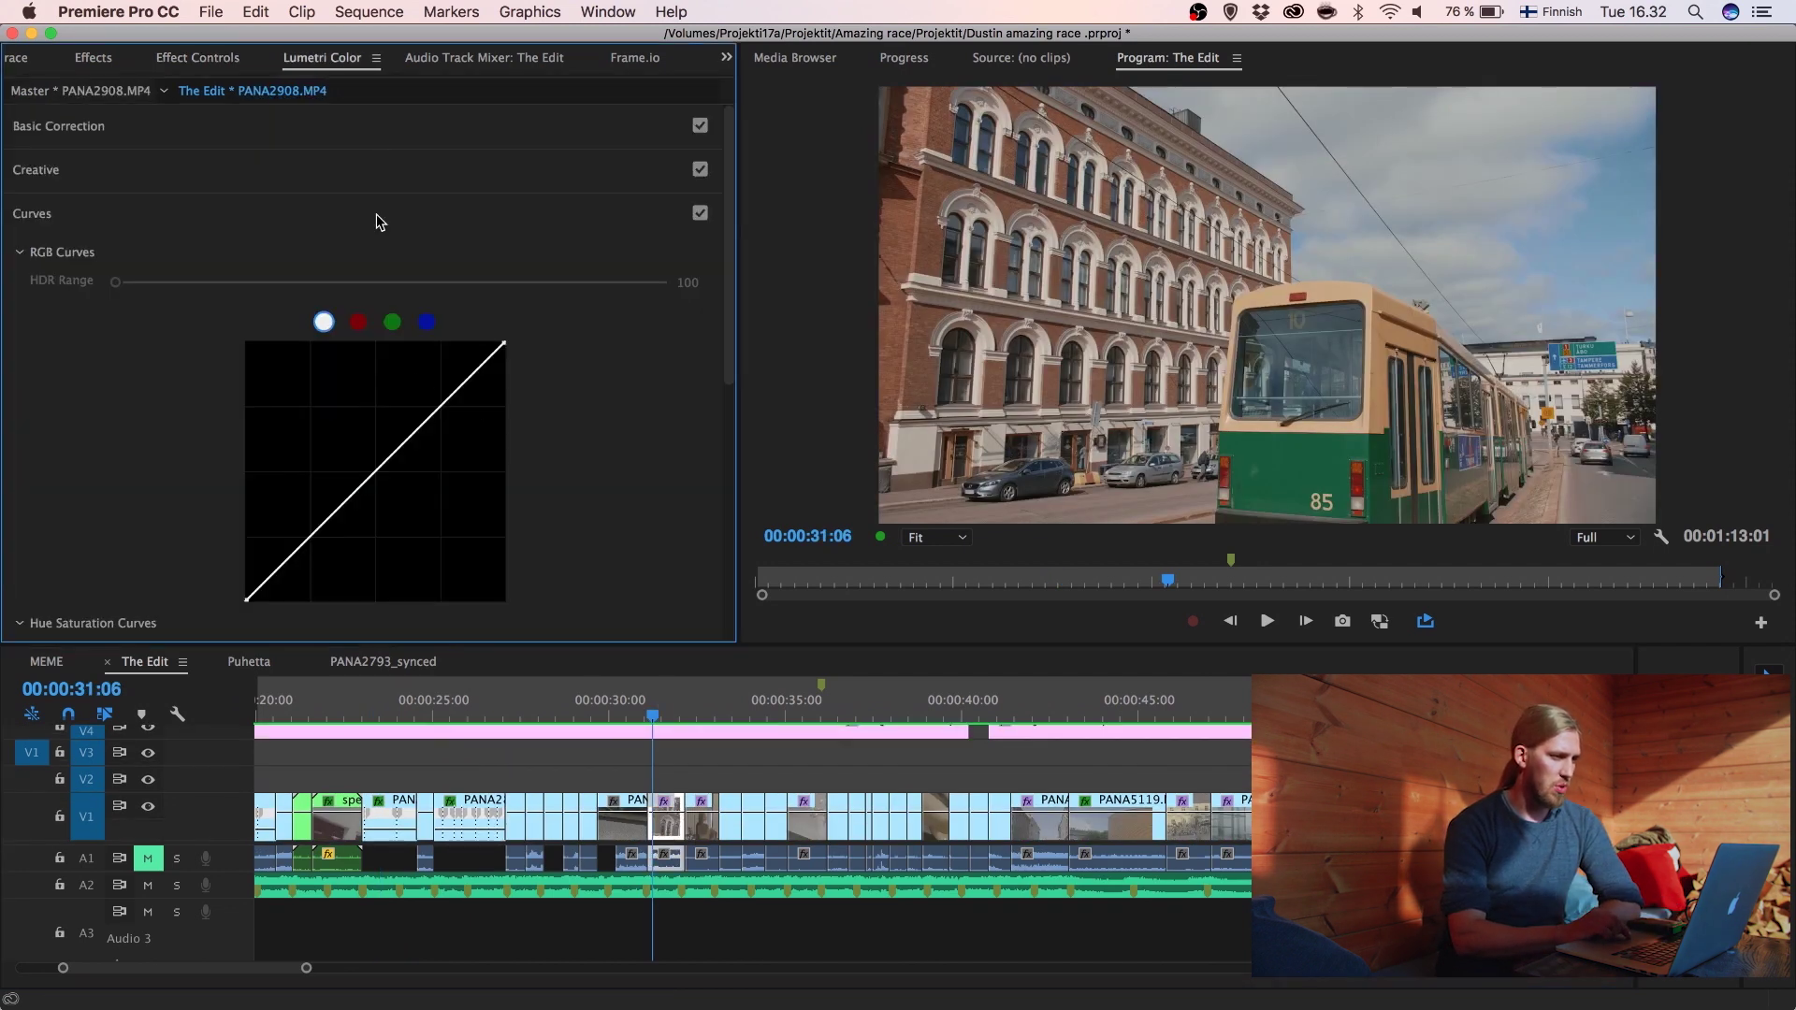
left_click(380, 126)
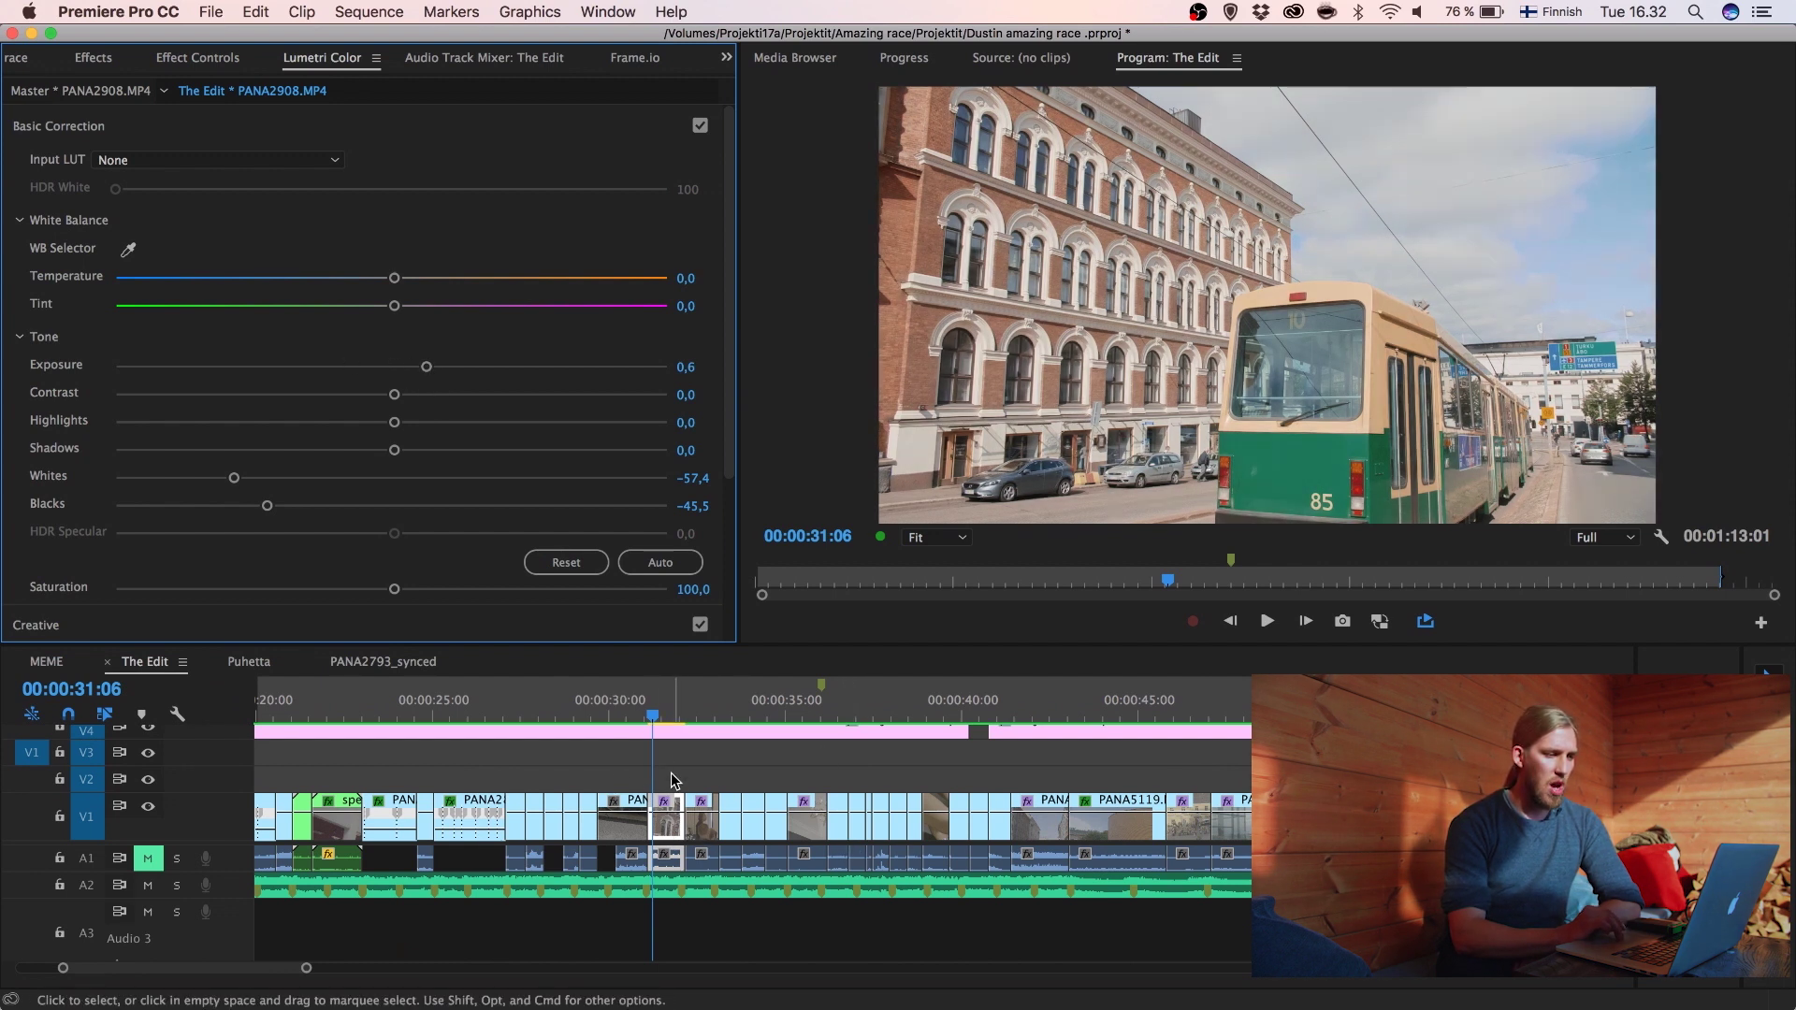
scroll(675, 781, "up", 1)
scroll(675, 781, "up", 1)
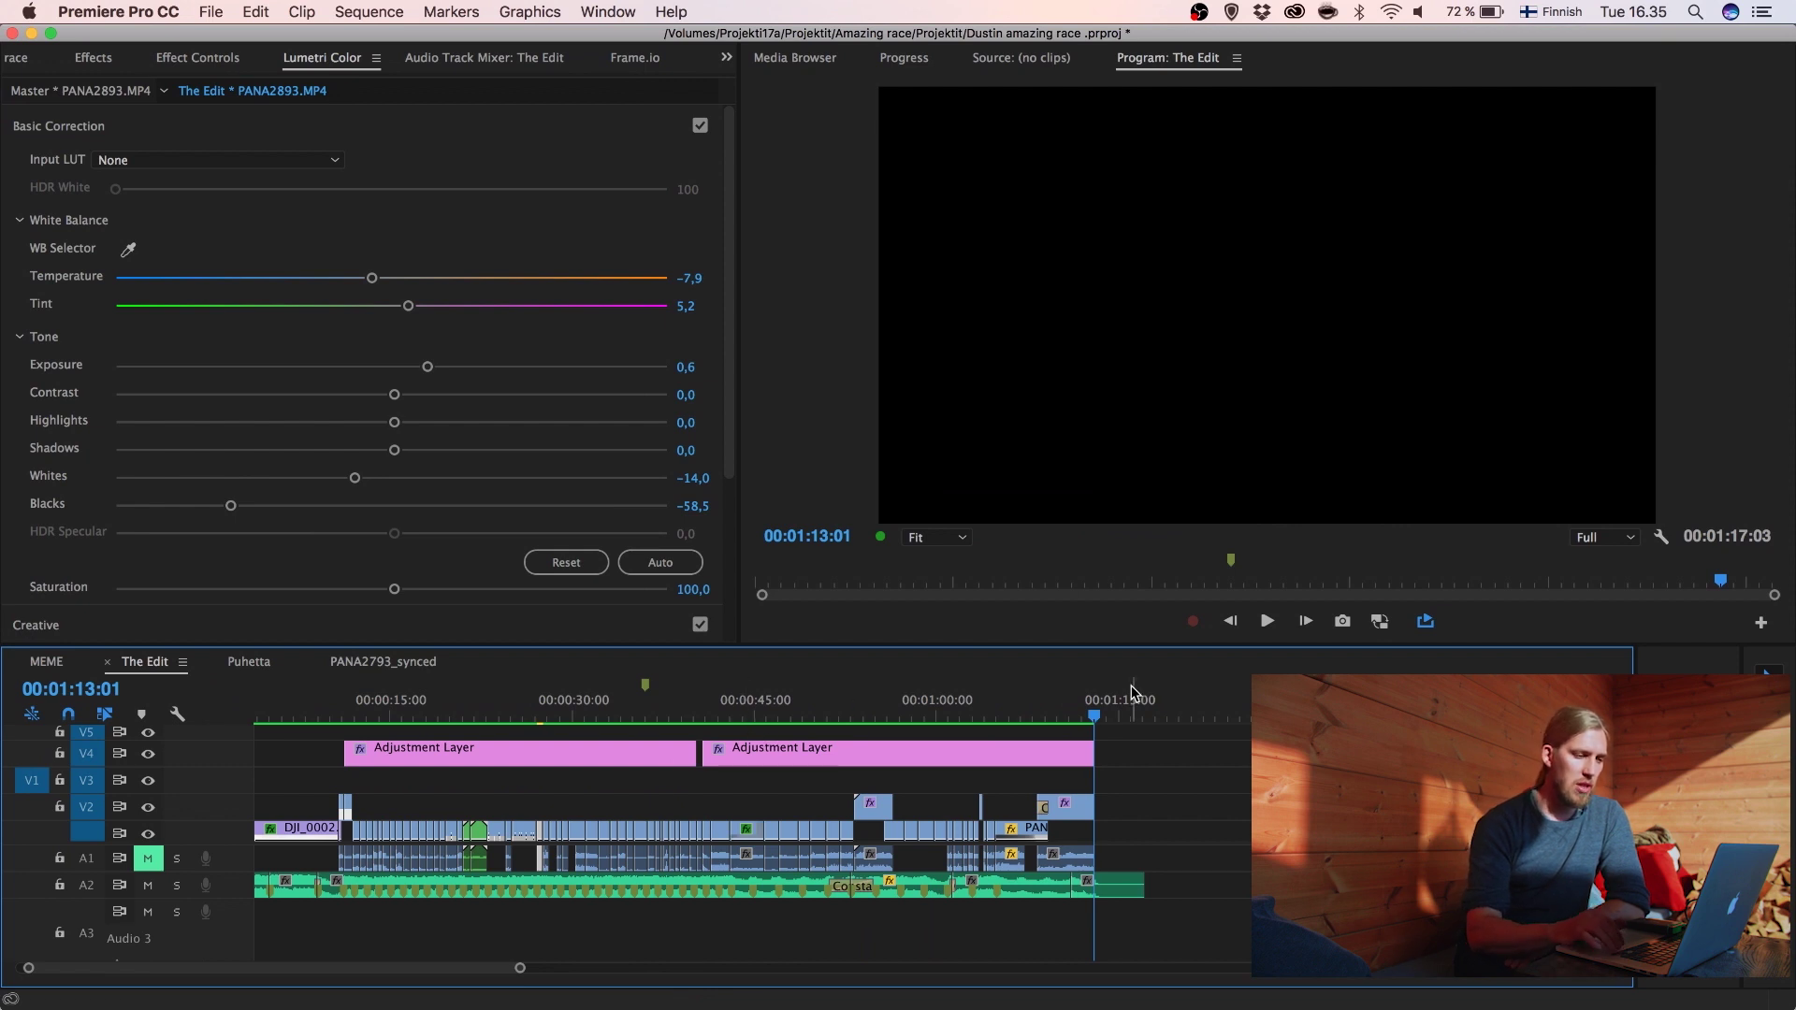
Set the Out point at the edit's end, 00:01:13:00, and render previews in to out.
left_click(1152, 708)
key("Up")
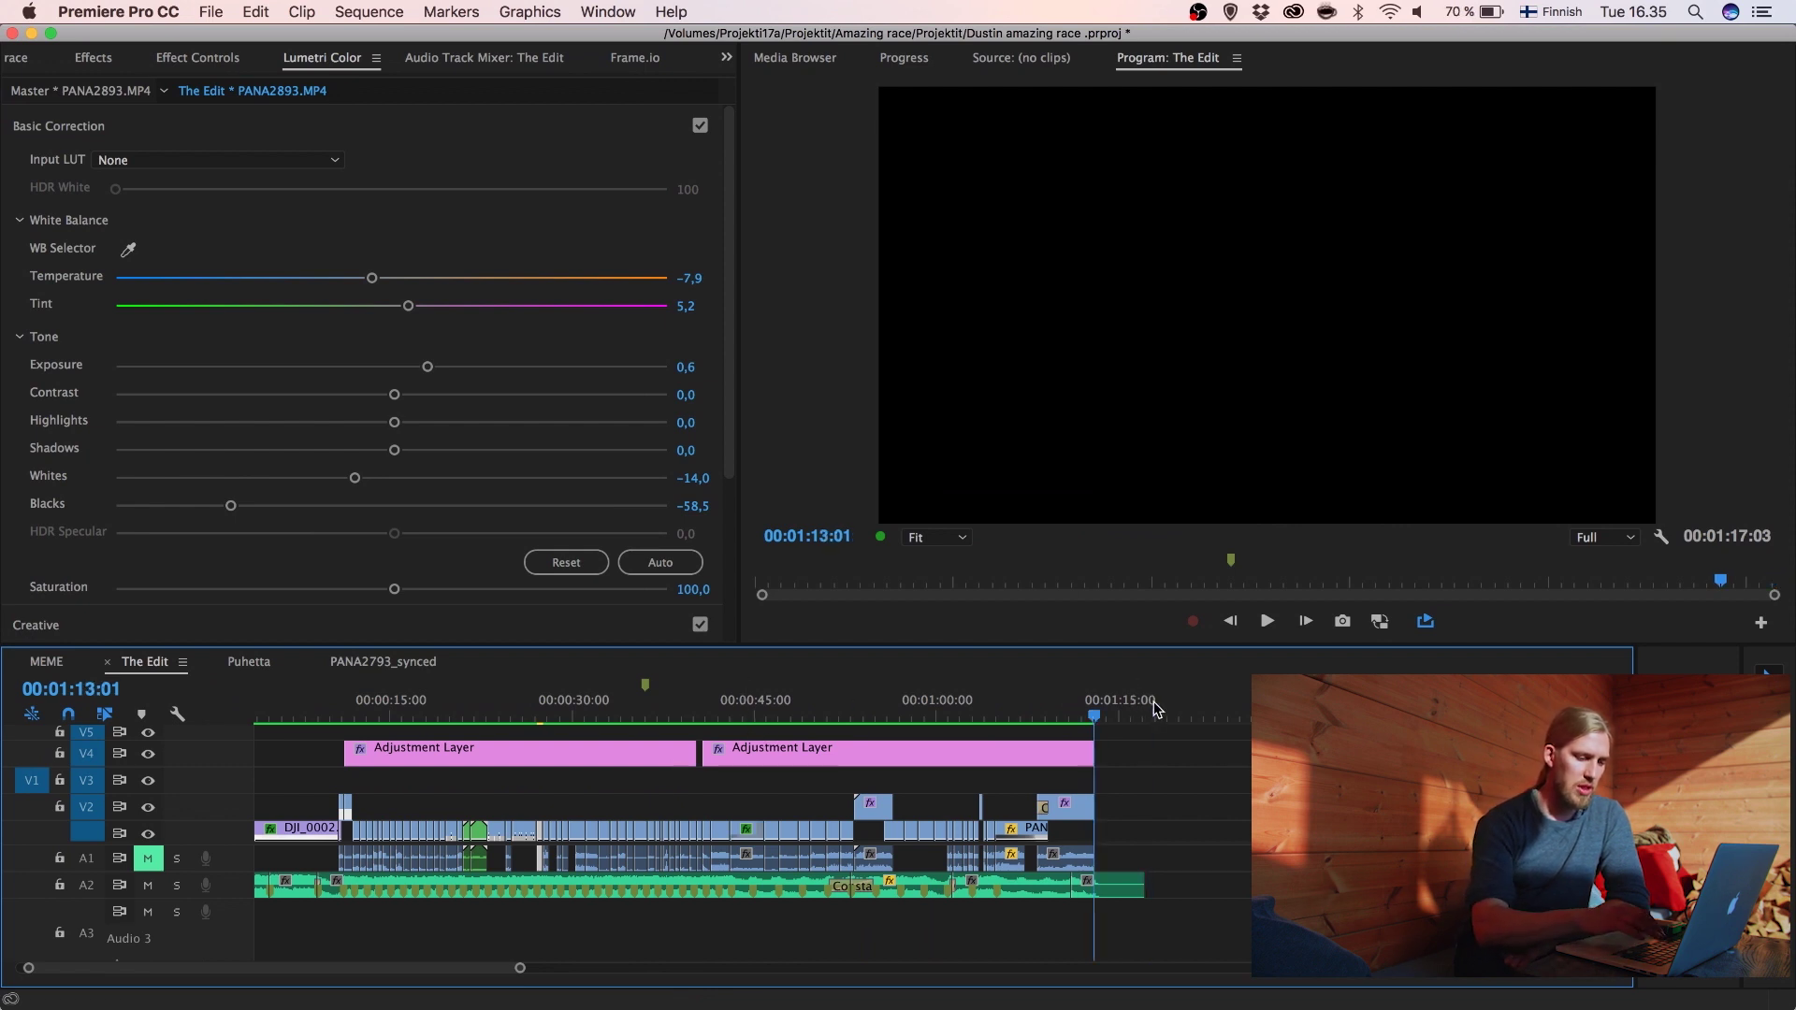
key("o")
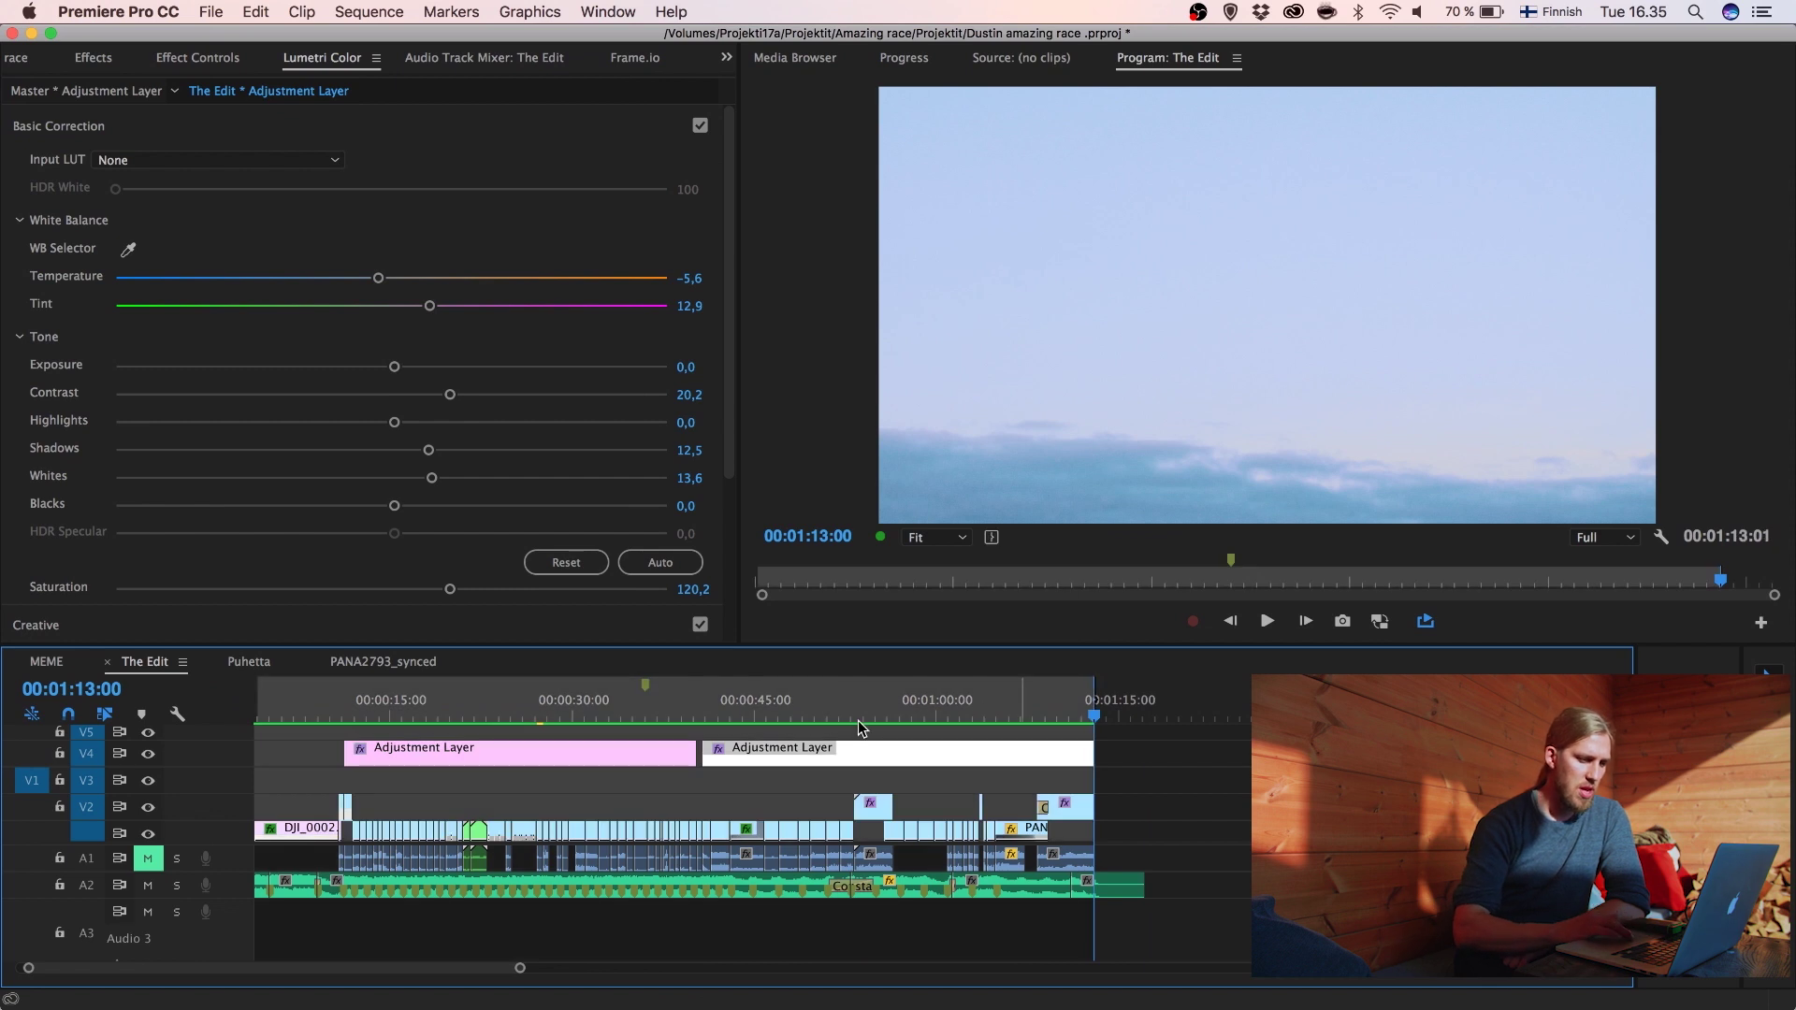
key("minus")
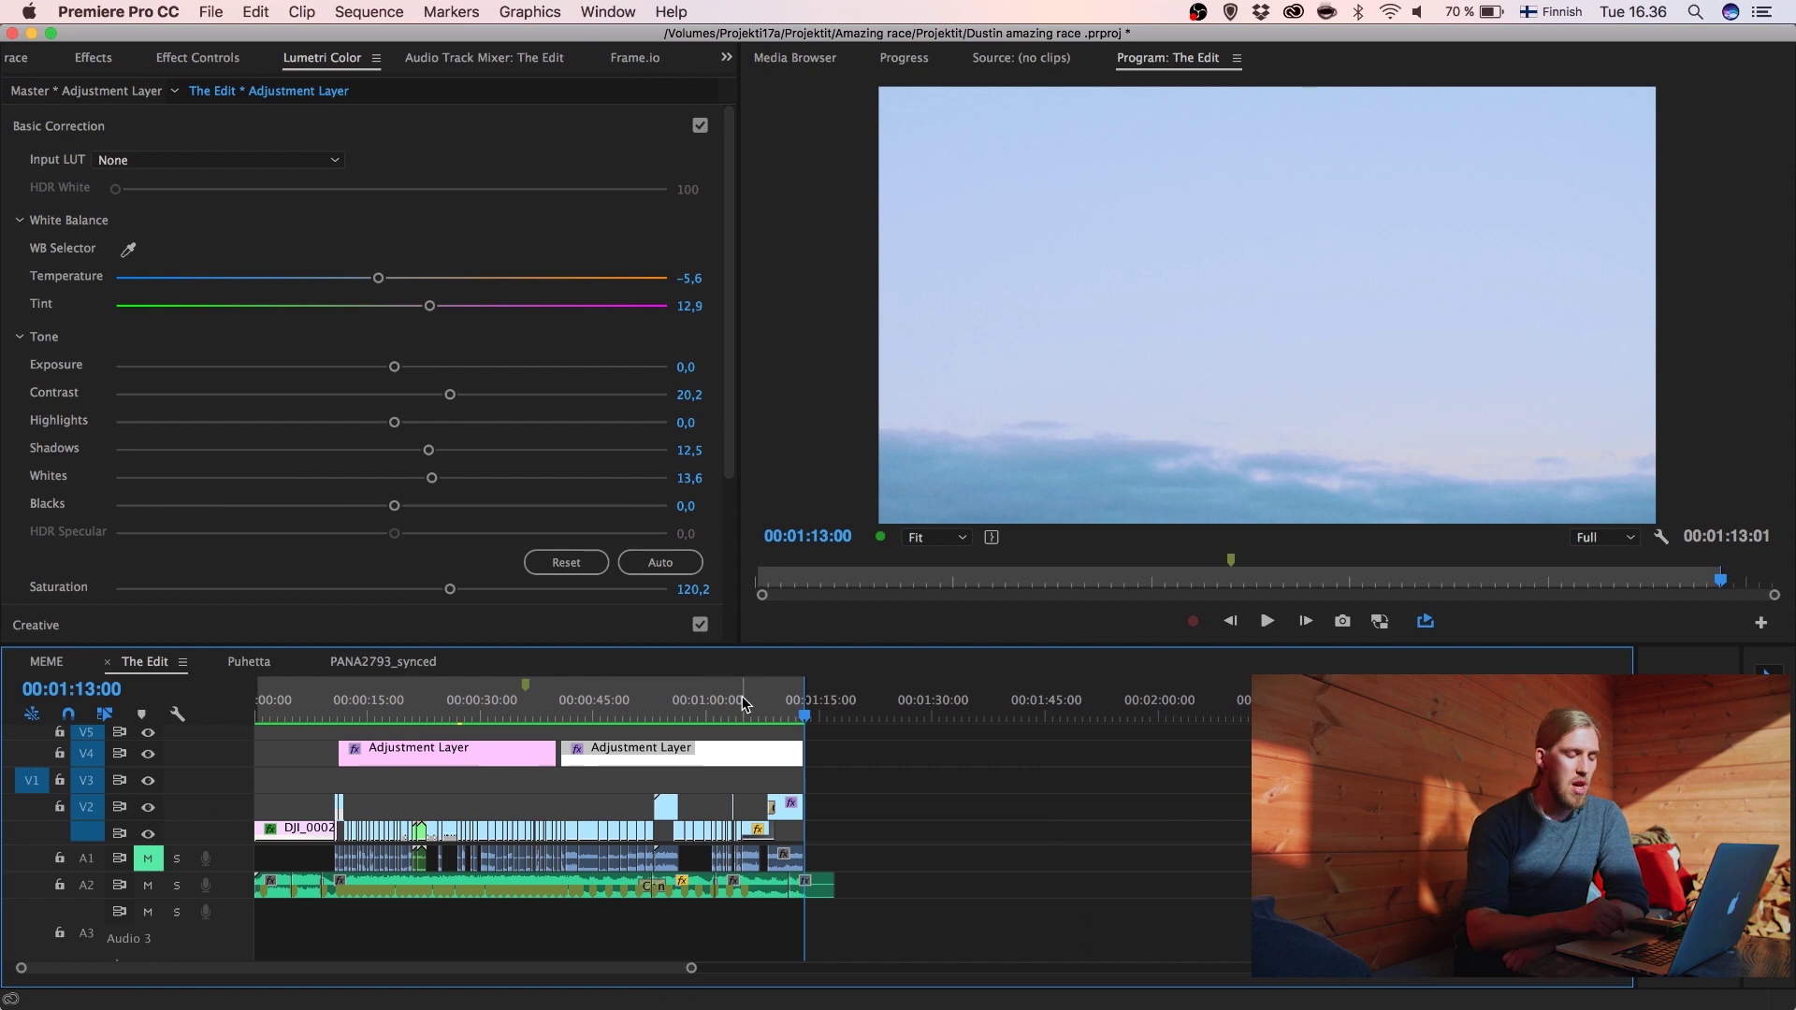
key("Return")
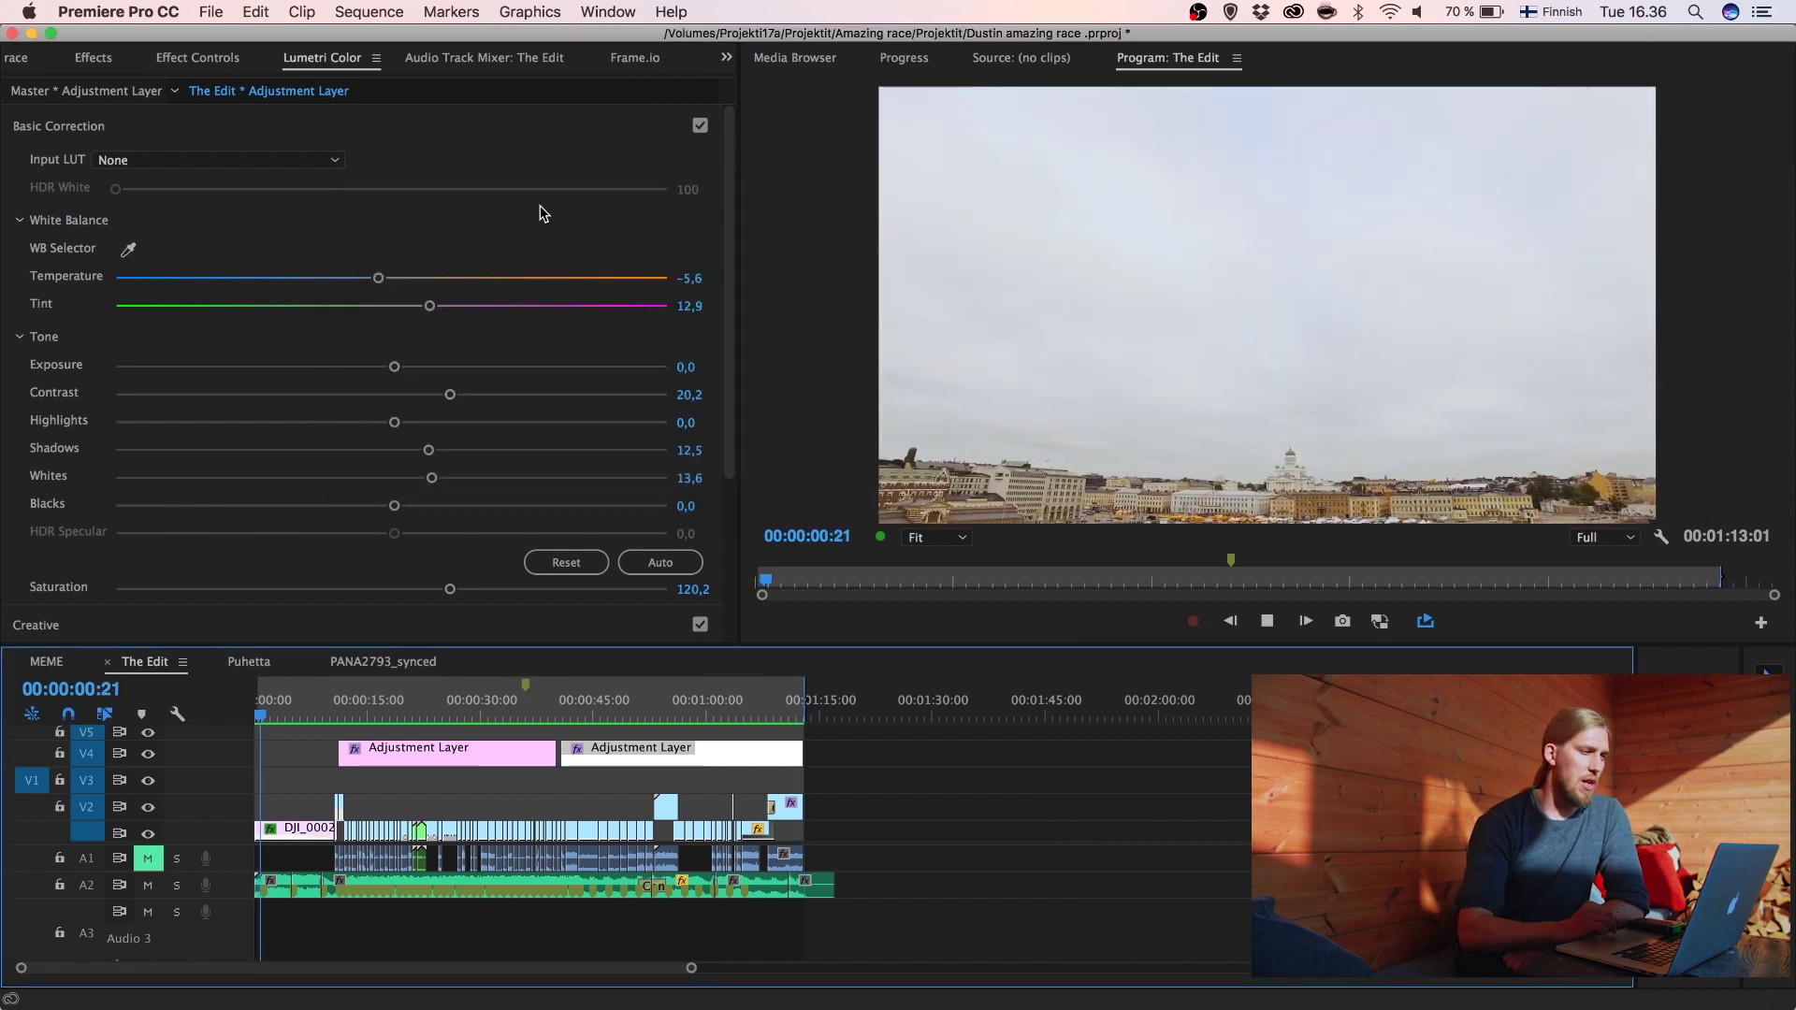
left_click(381, 13)
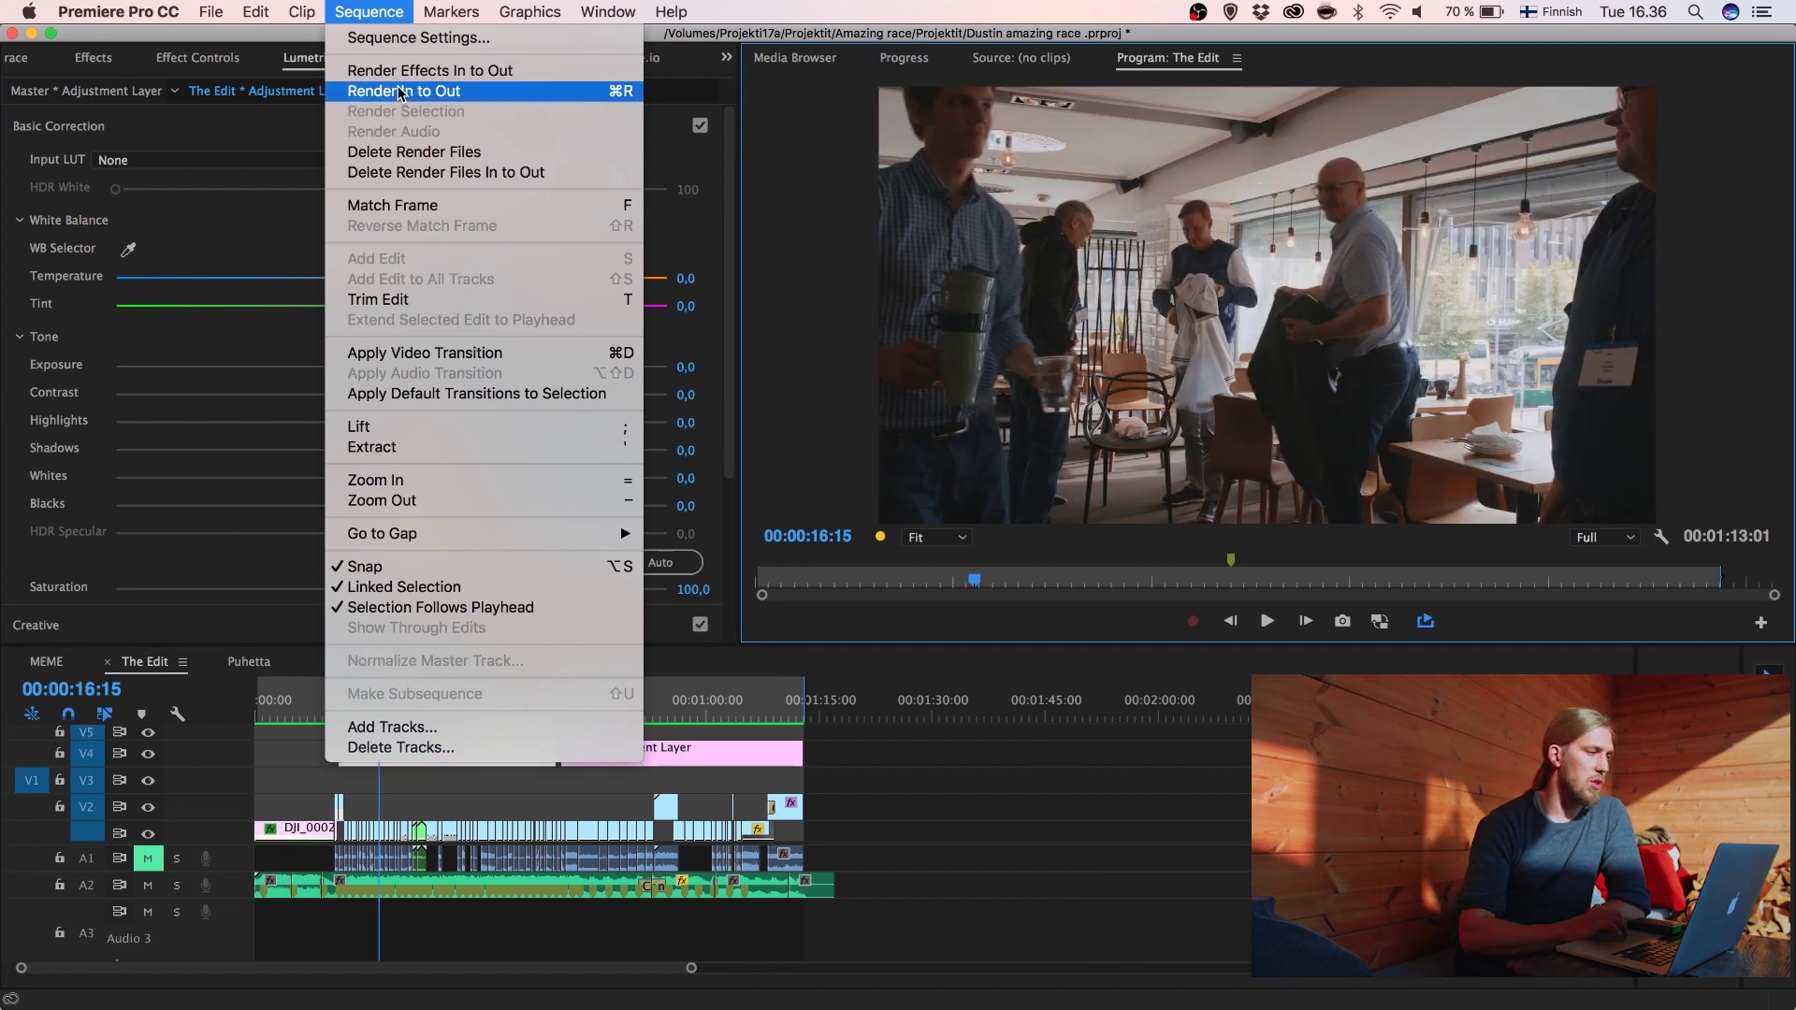
Search Keyboard Shortcuts for 'rende' to check Render In to Out's shortcut, then close it.
mouse_move(147, 15)
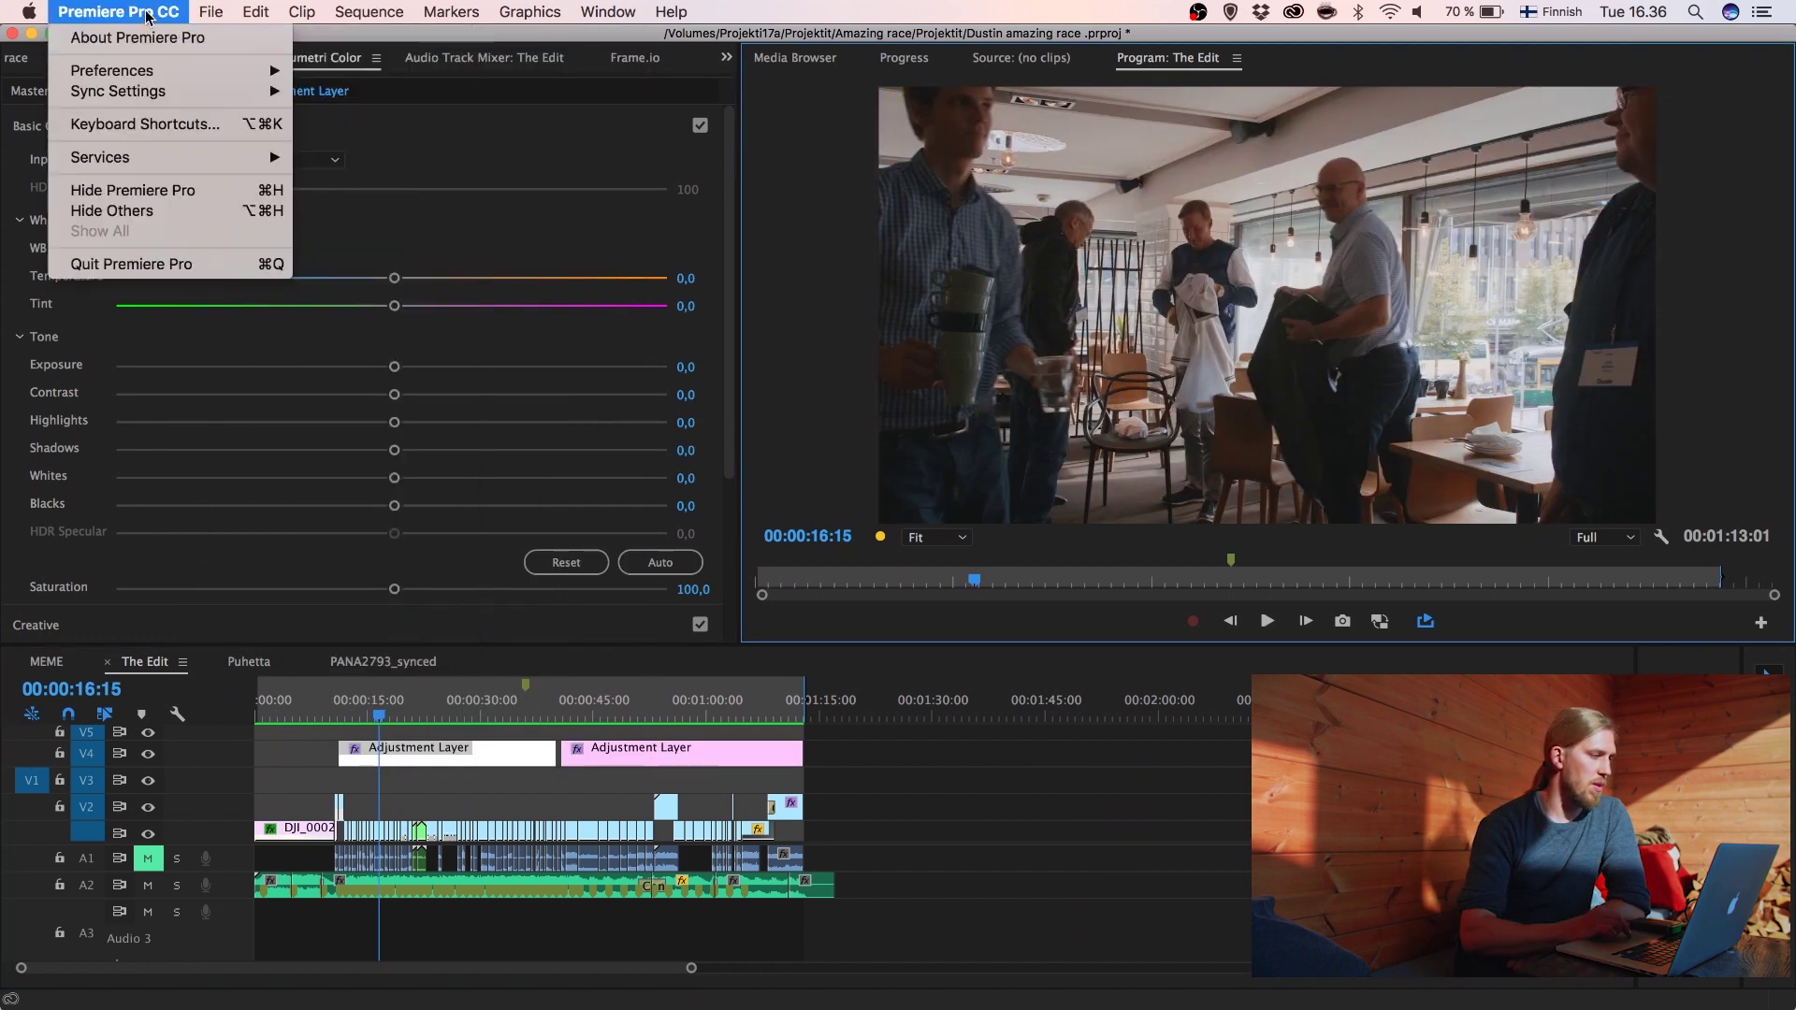
left_click(124, 128)
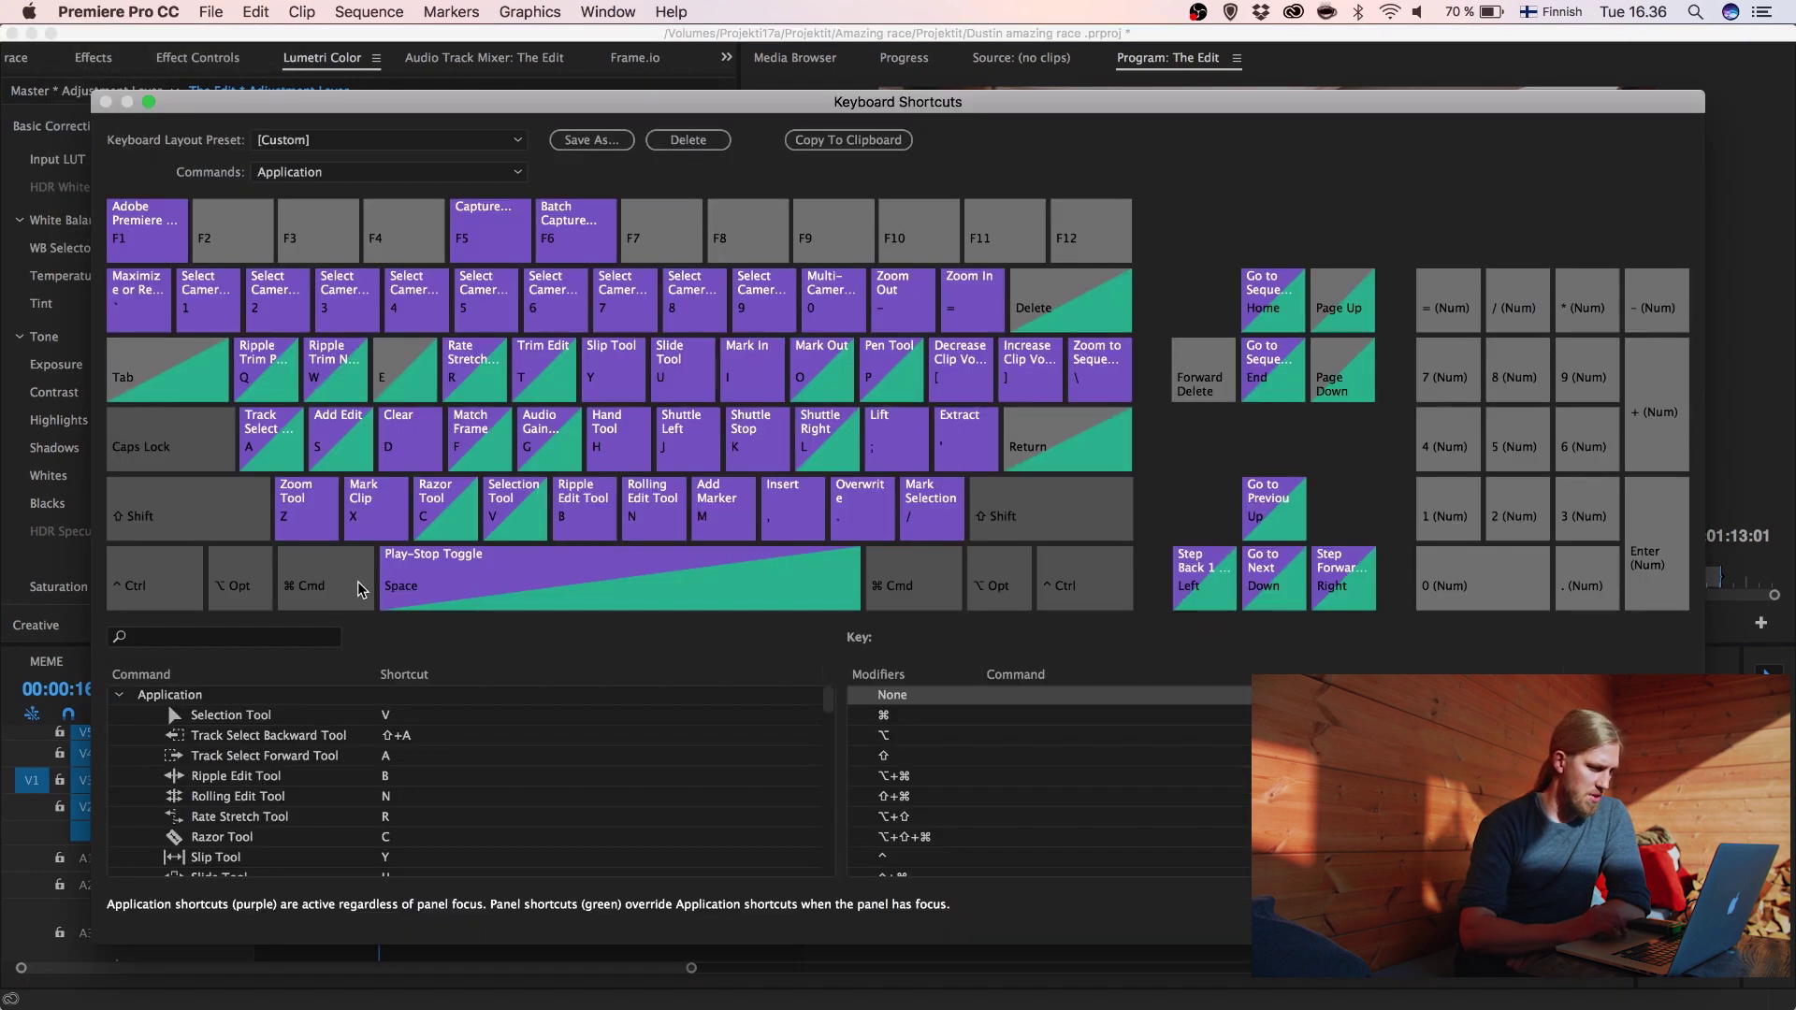
left_click(194, 639)
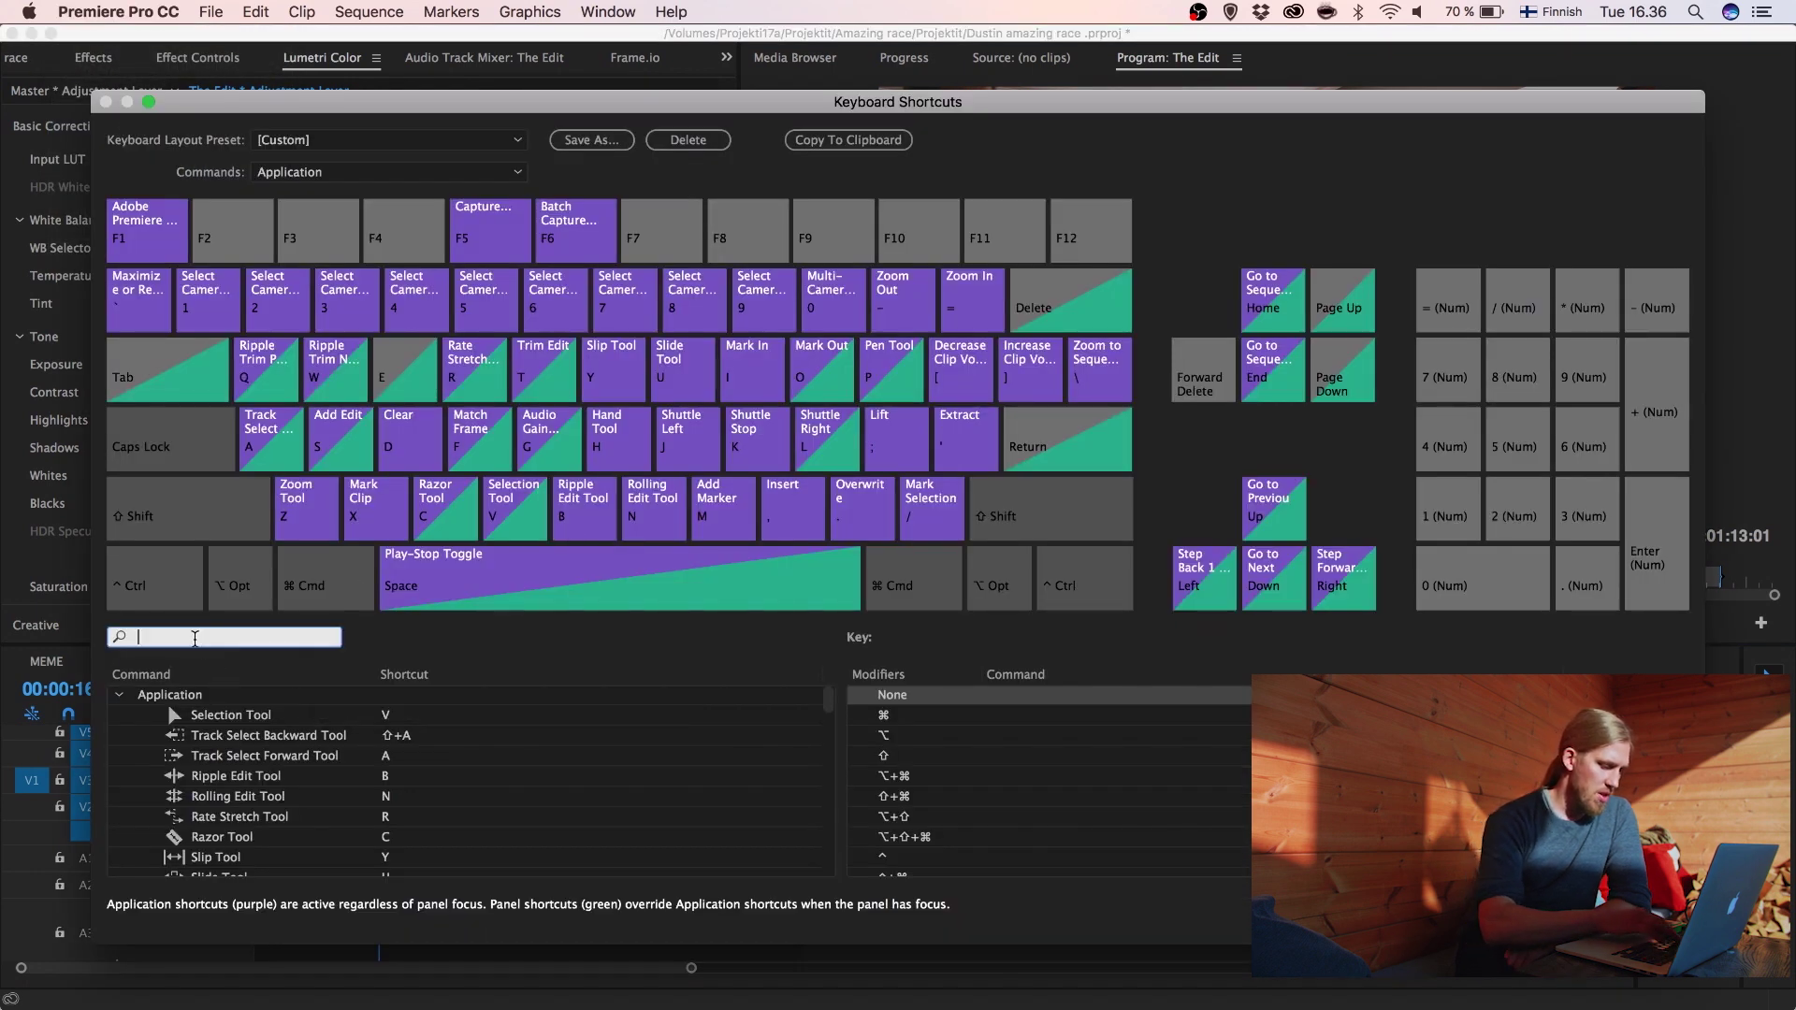
type("render")
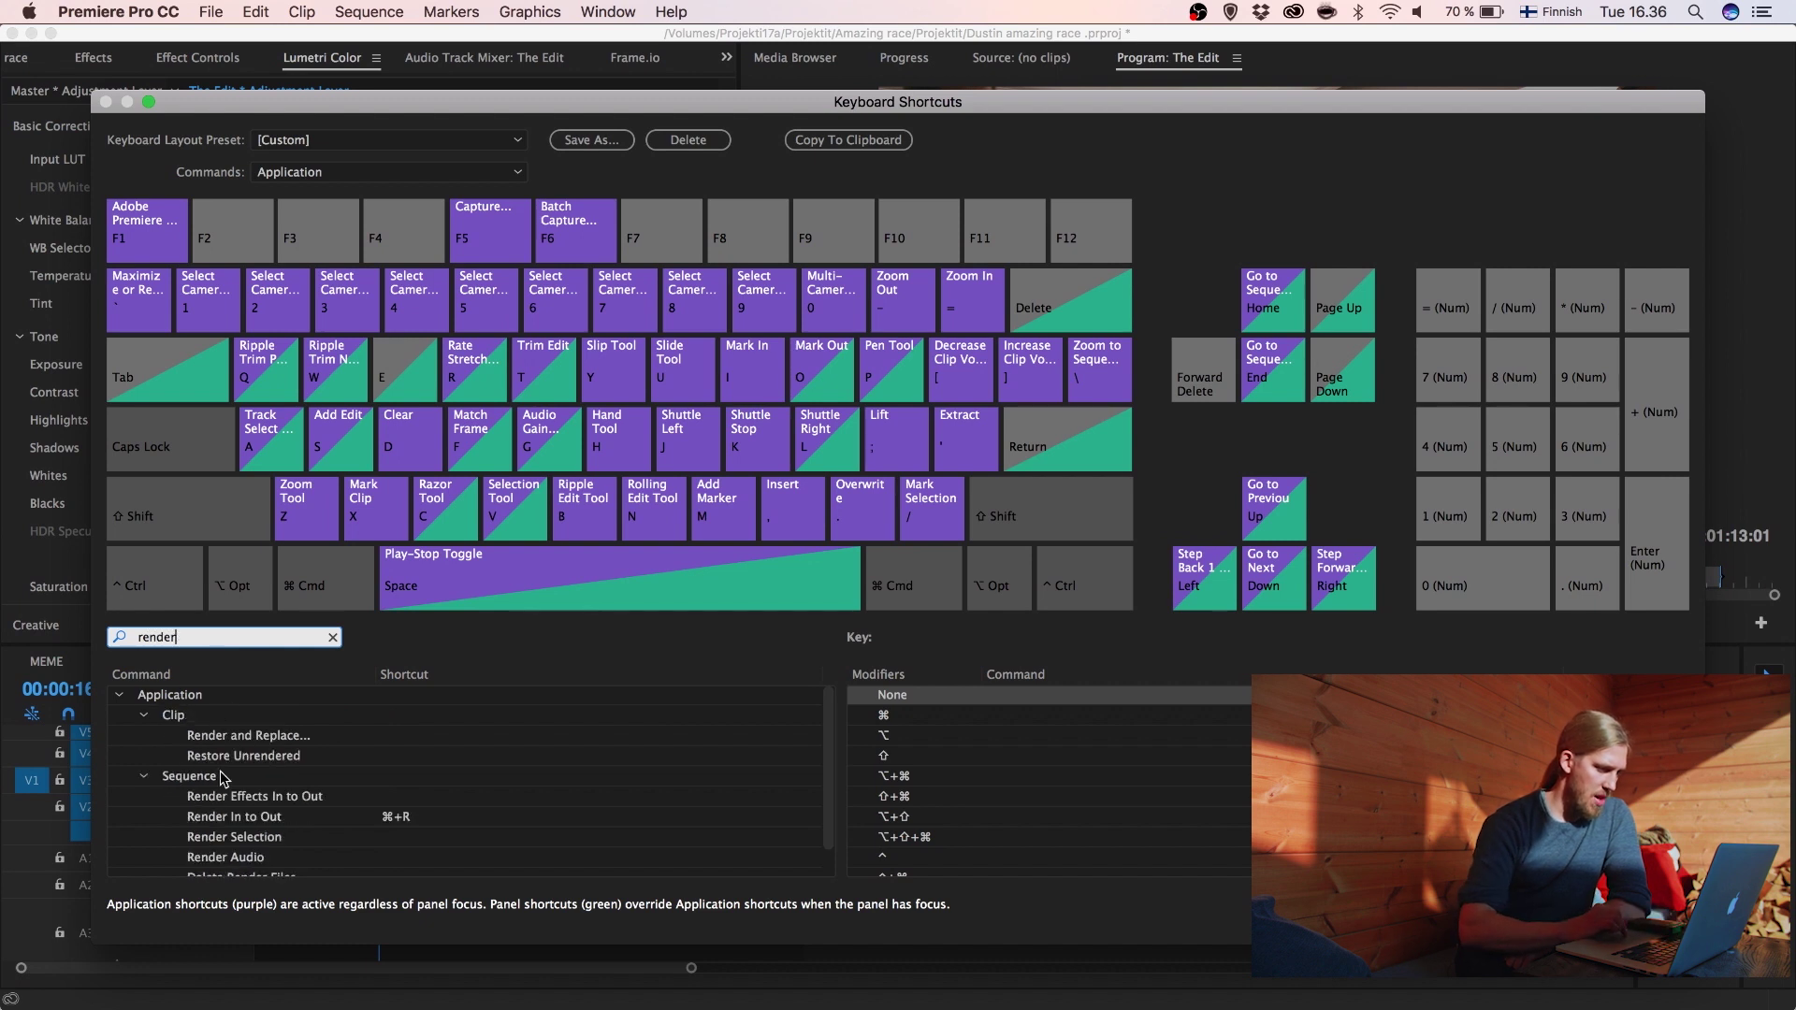
scroll(249, 756, "down", 2)
left_click(254, 795)
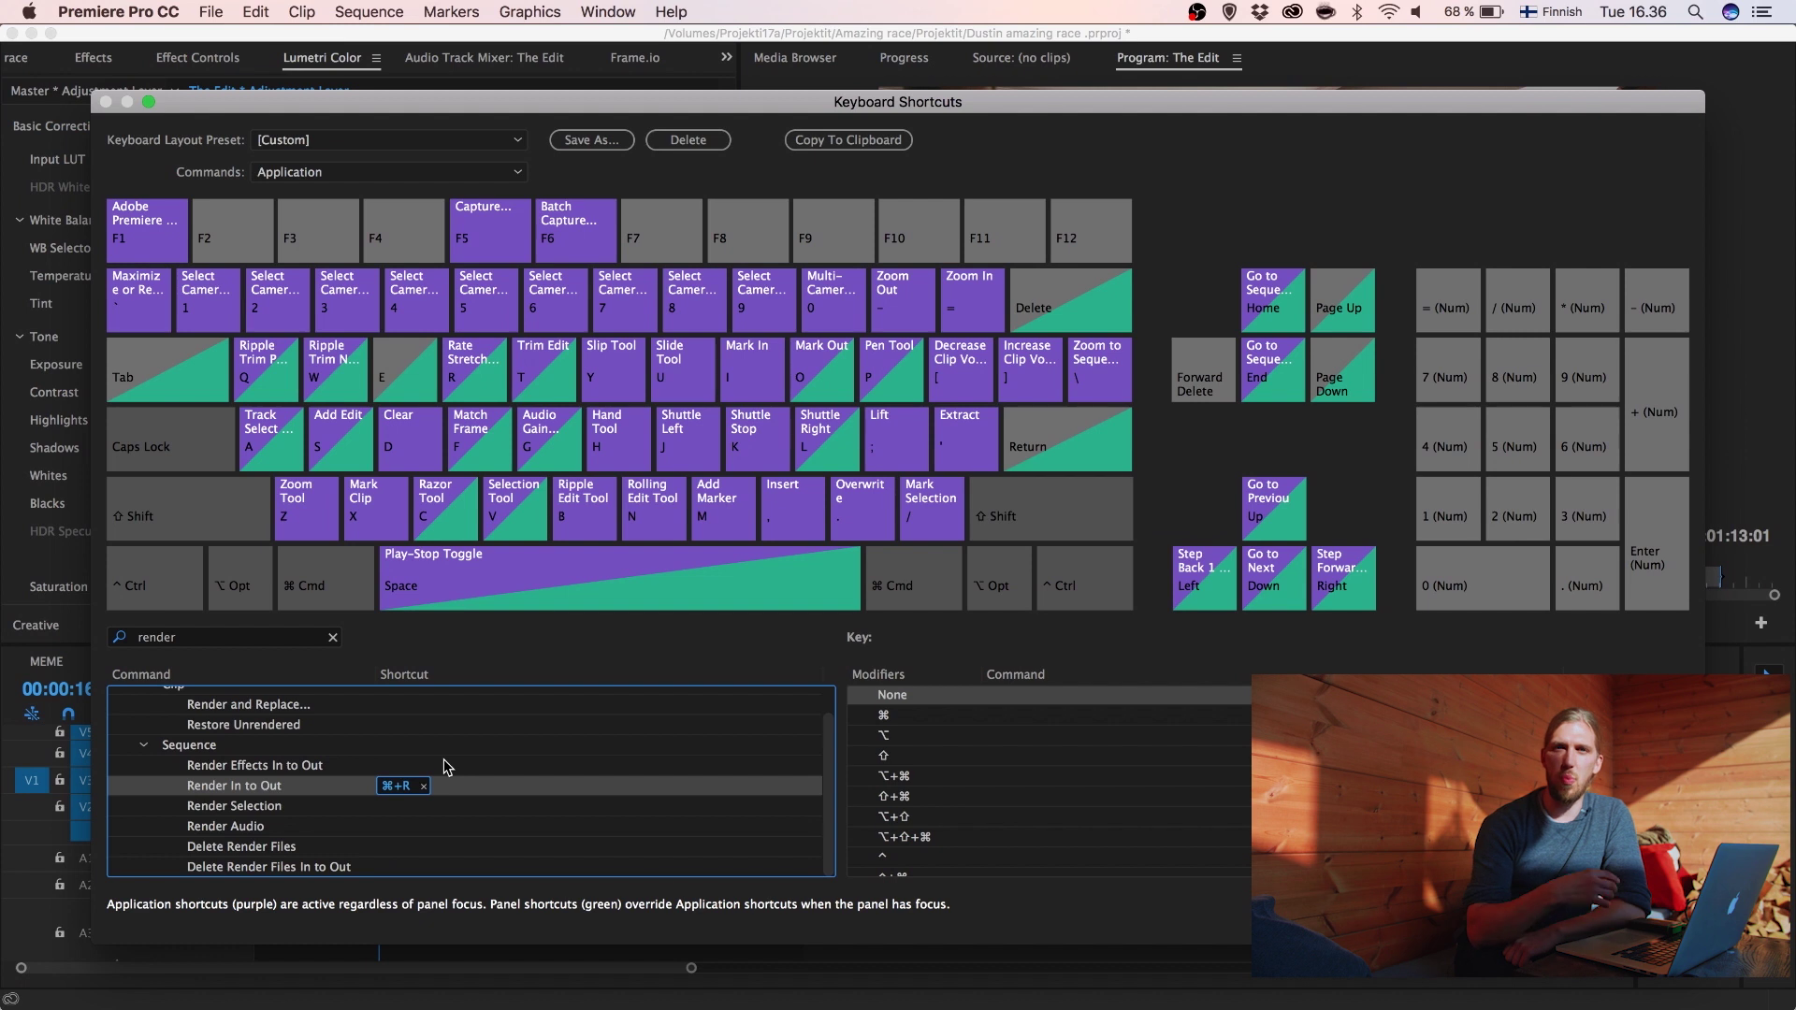
key("Return")
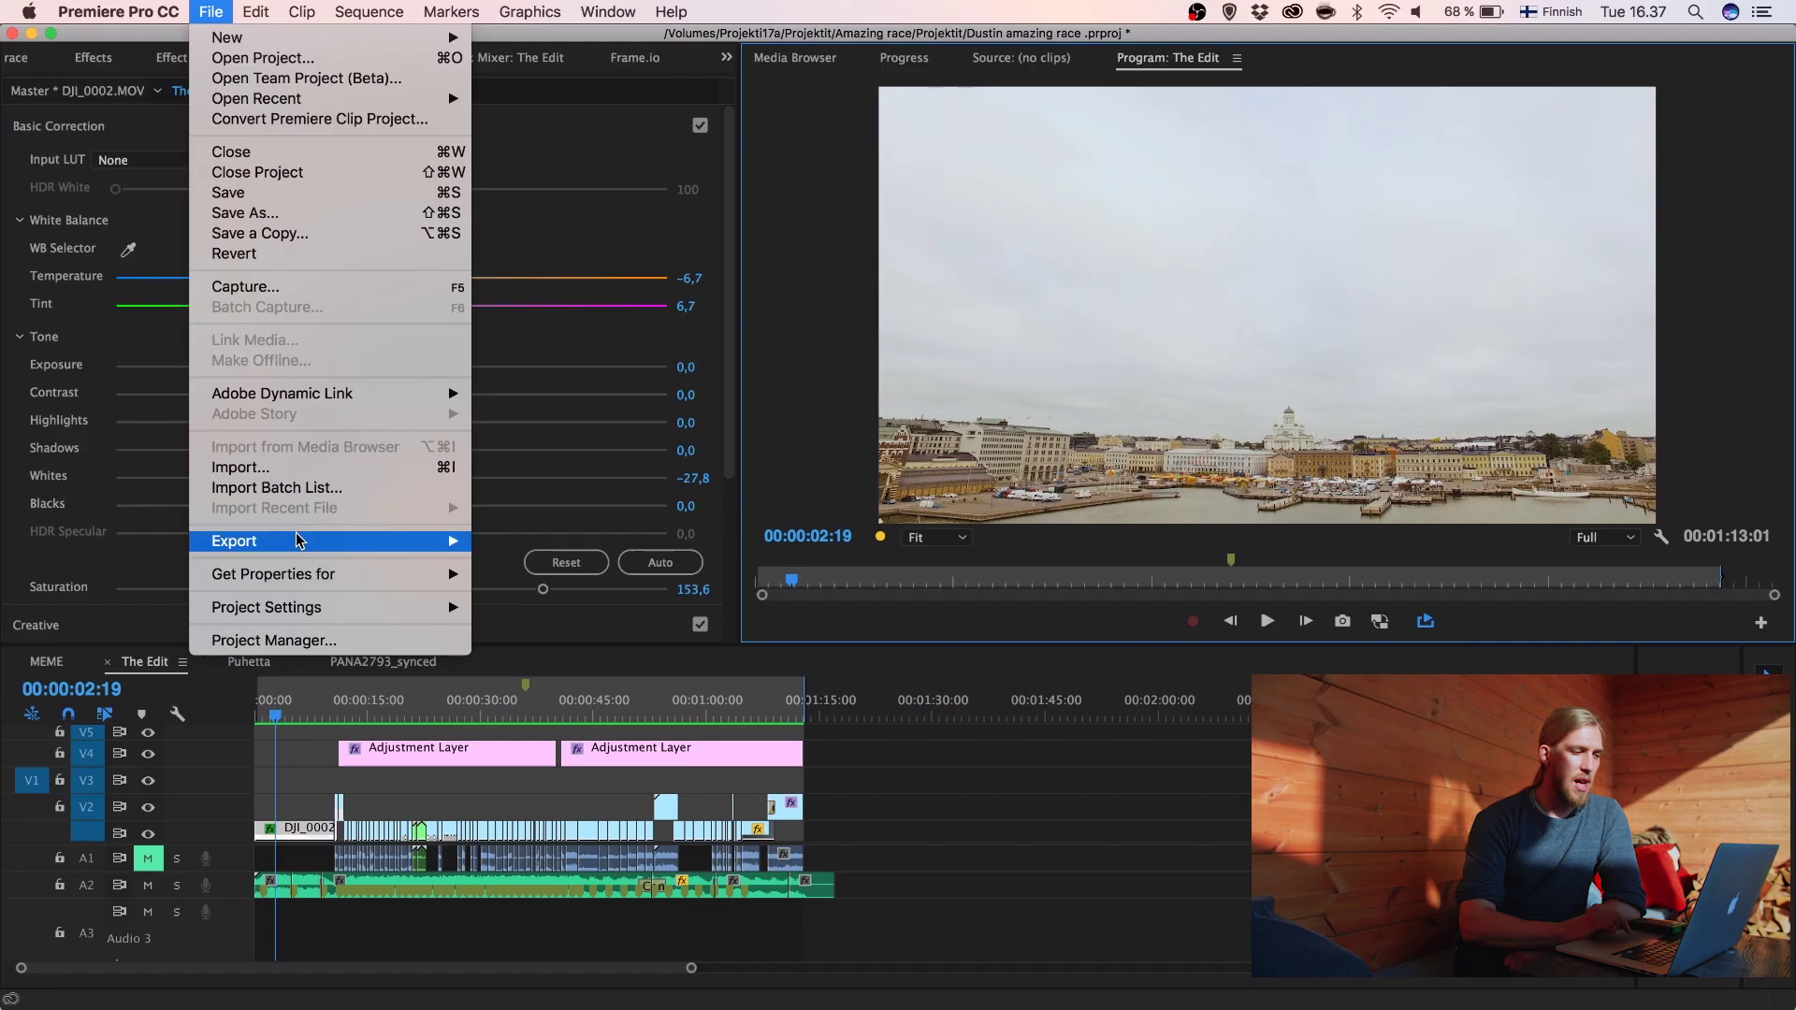
Change The Edit's export format from QuickTime ProRes 422 to H.264.
left_click(520, 540)
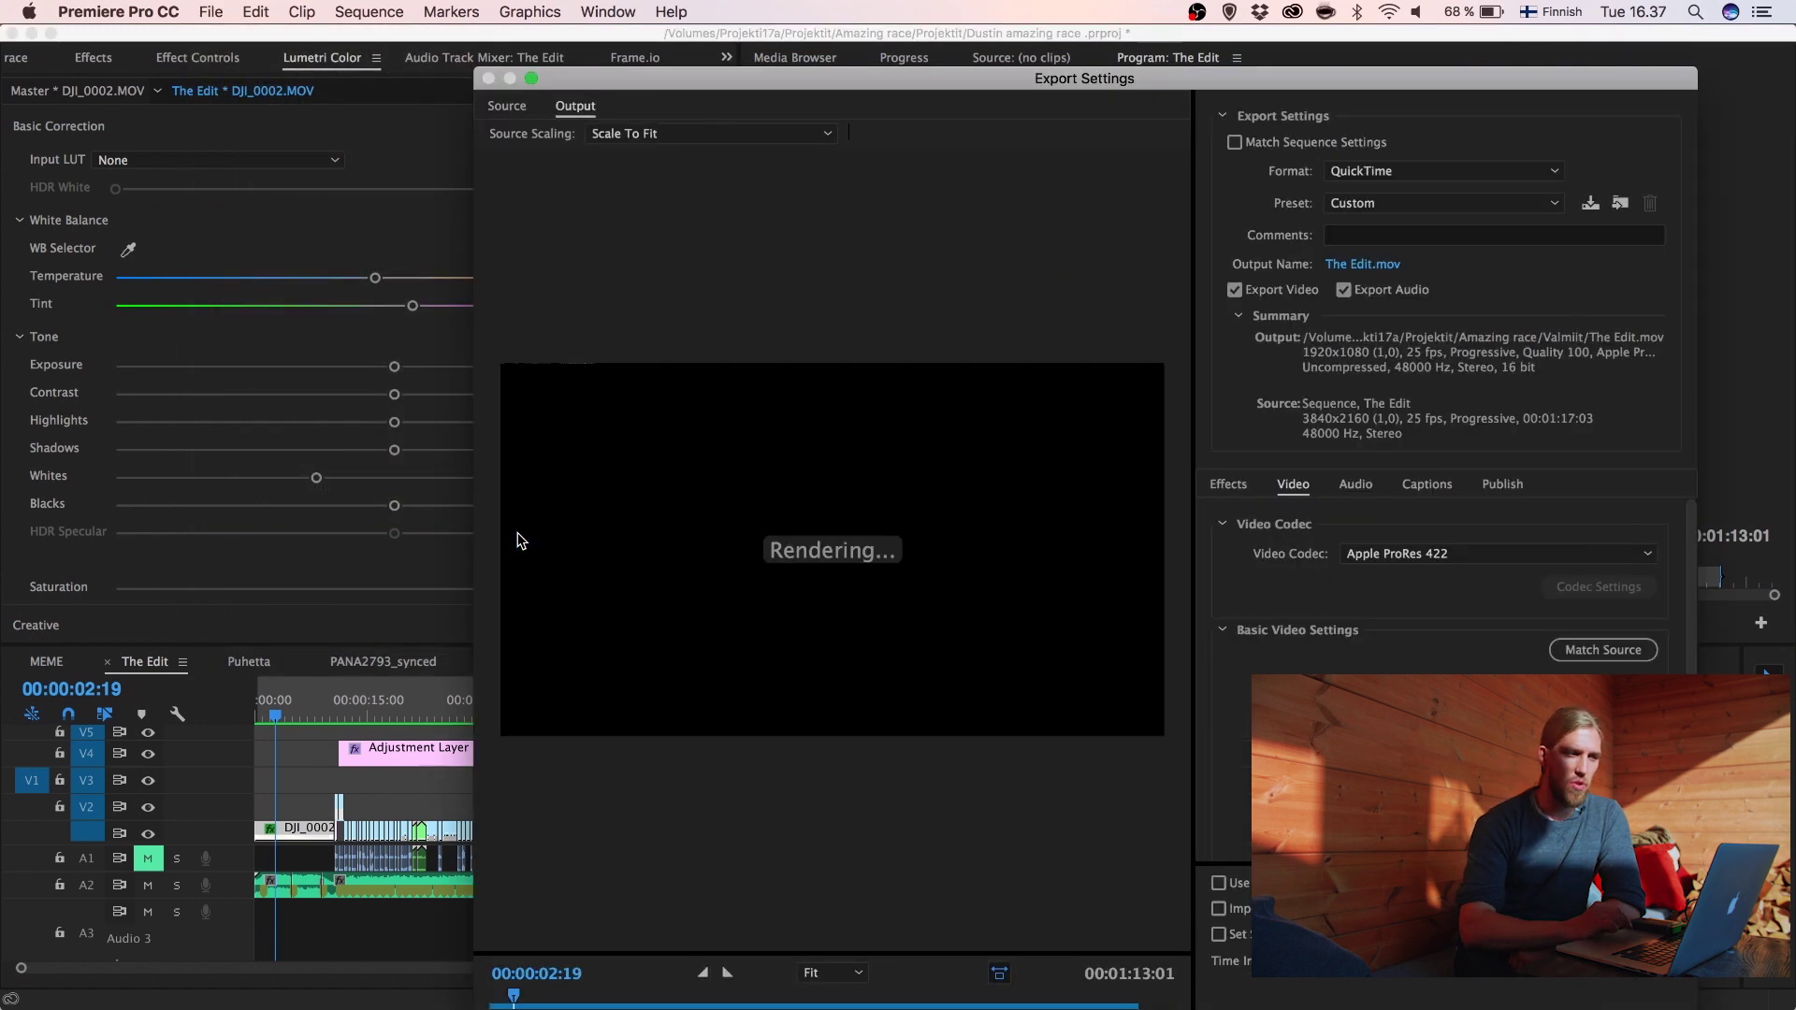
left_click(1417, 169)
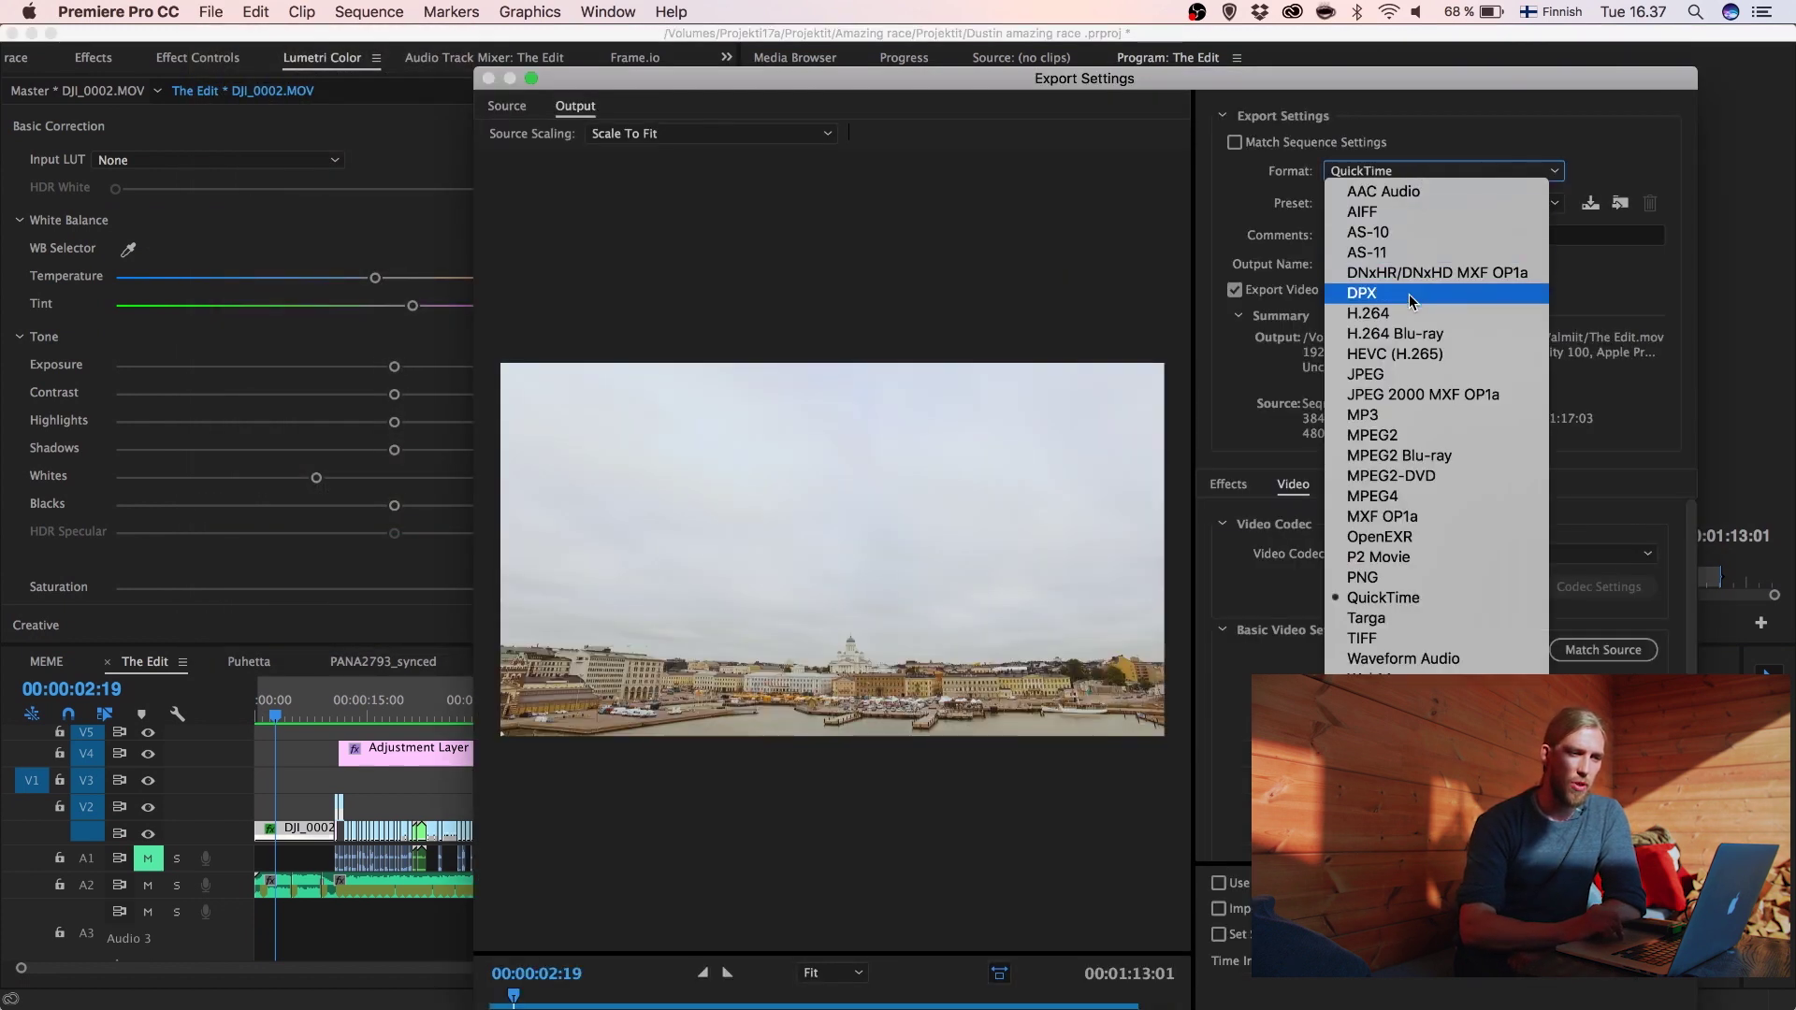
left_click(1409, 321)
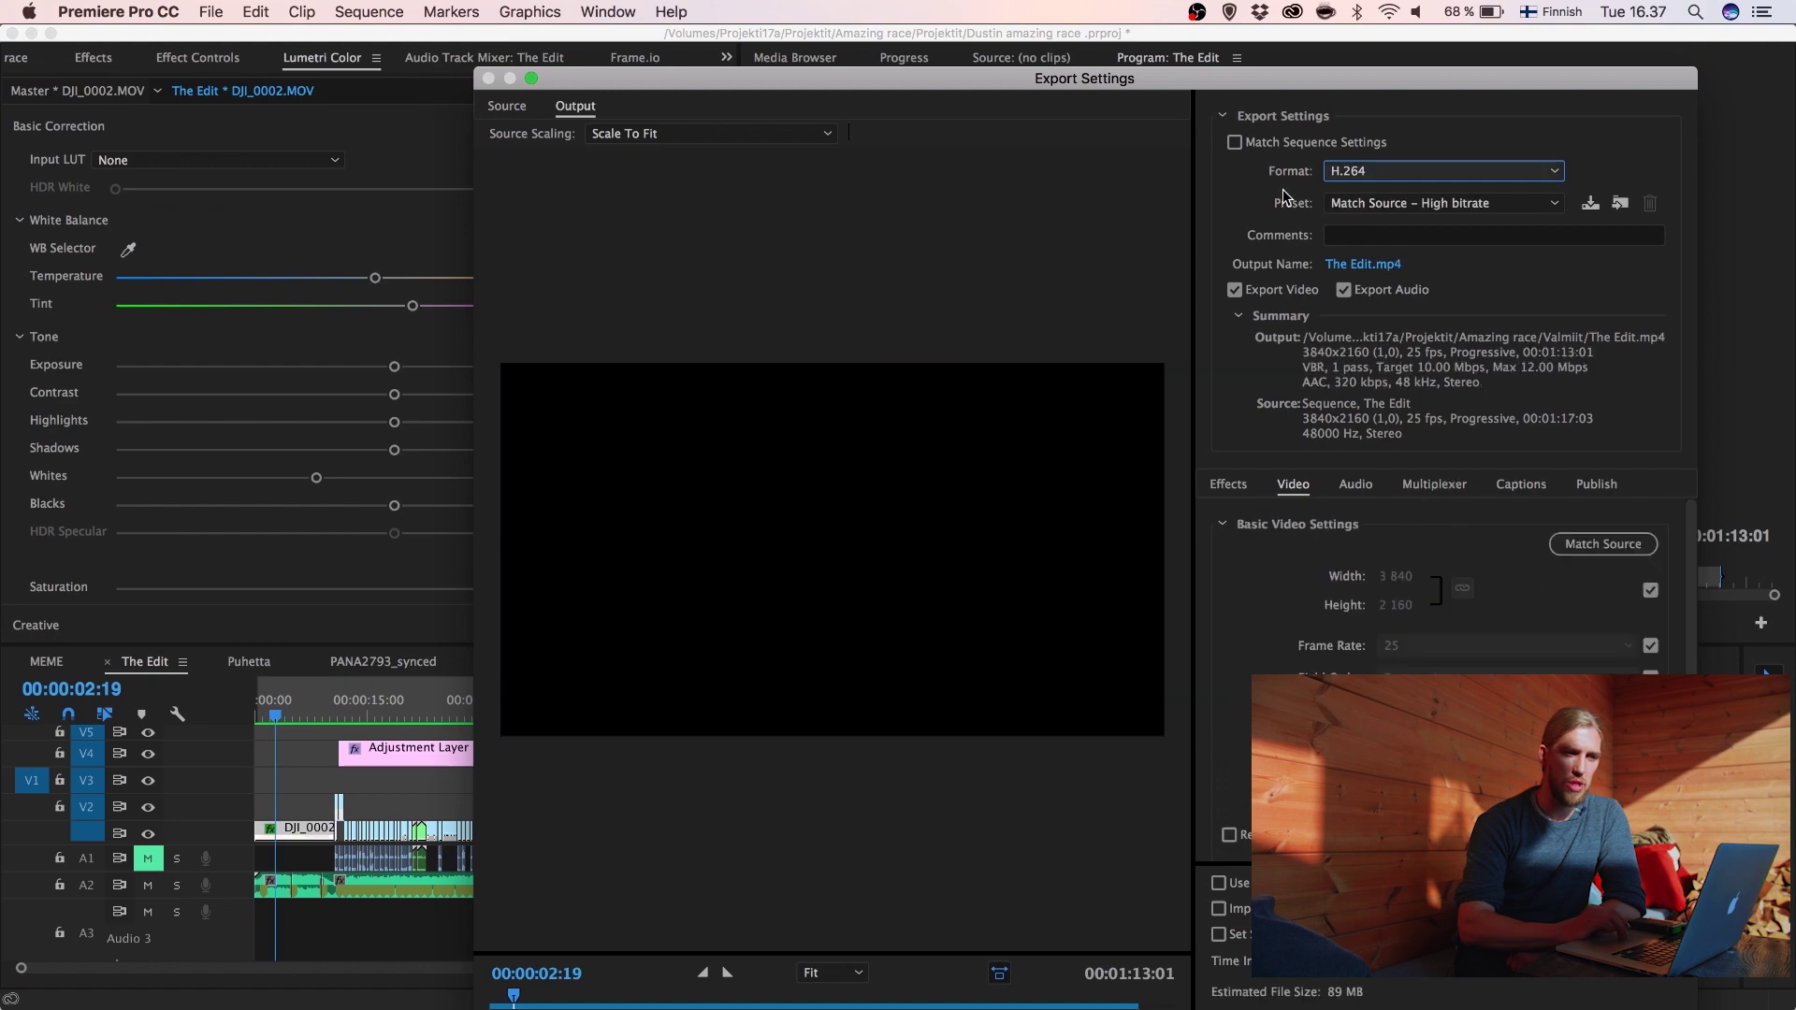